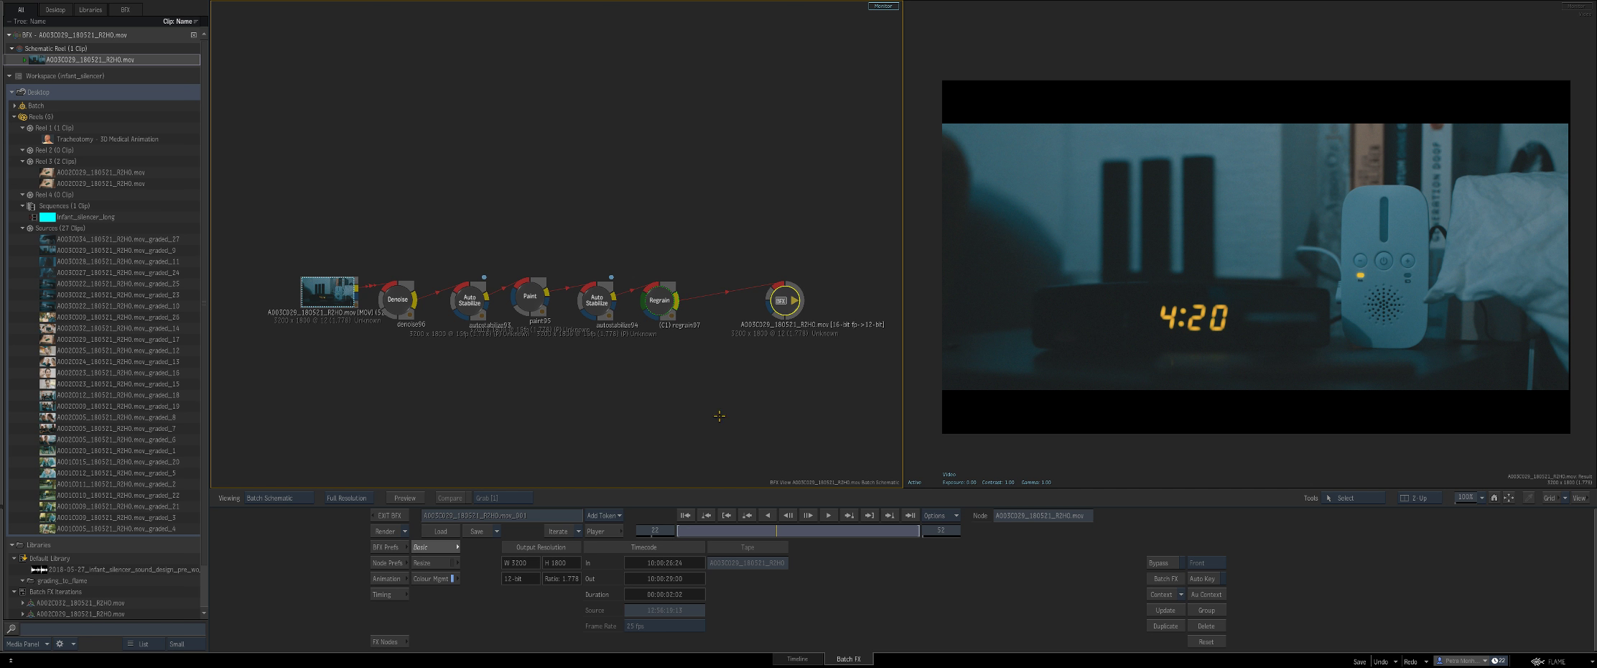
Step: Exit the clock shot's Batch FX setup and cue the infant_silencer_long sequence to the clock shot
key("F4")
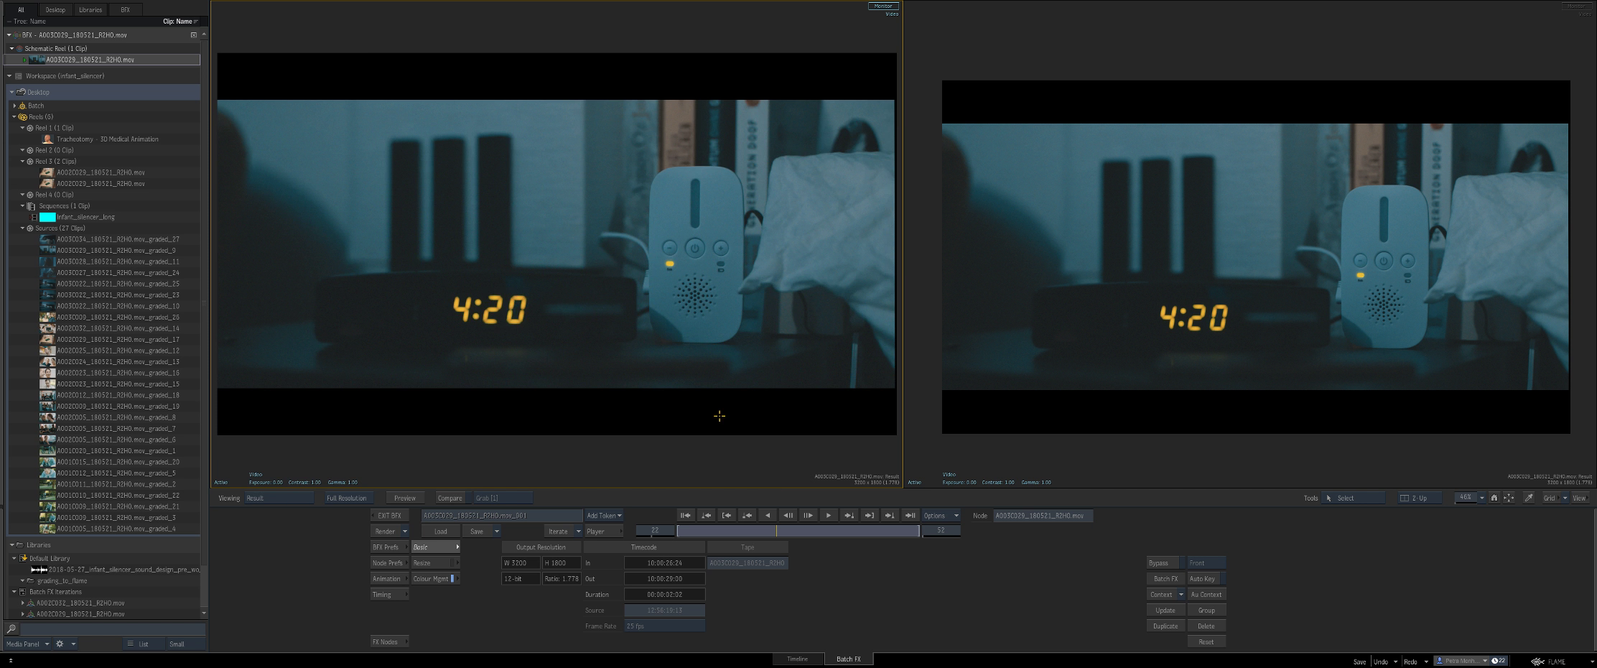
key("Escape")
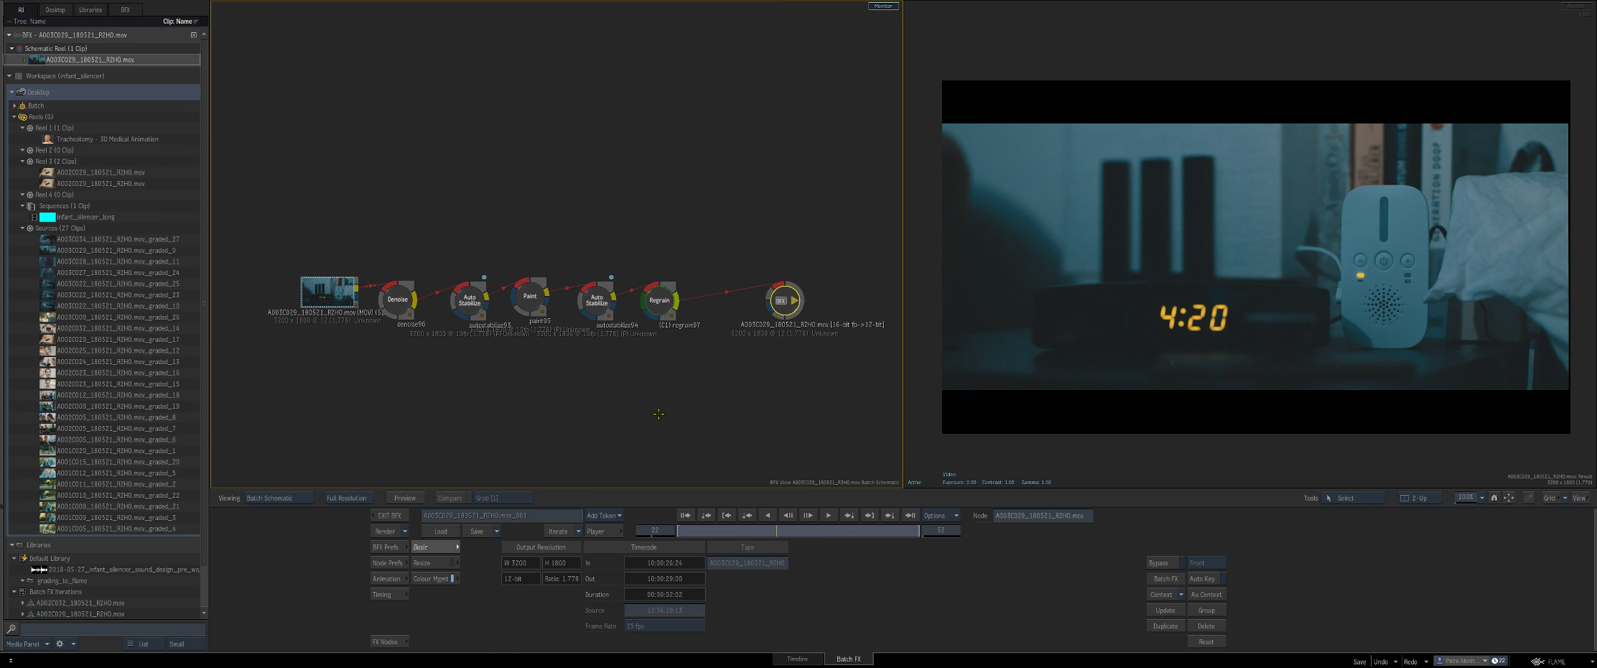
left_click(389, 515)
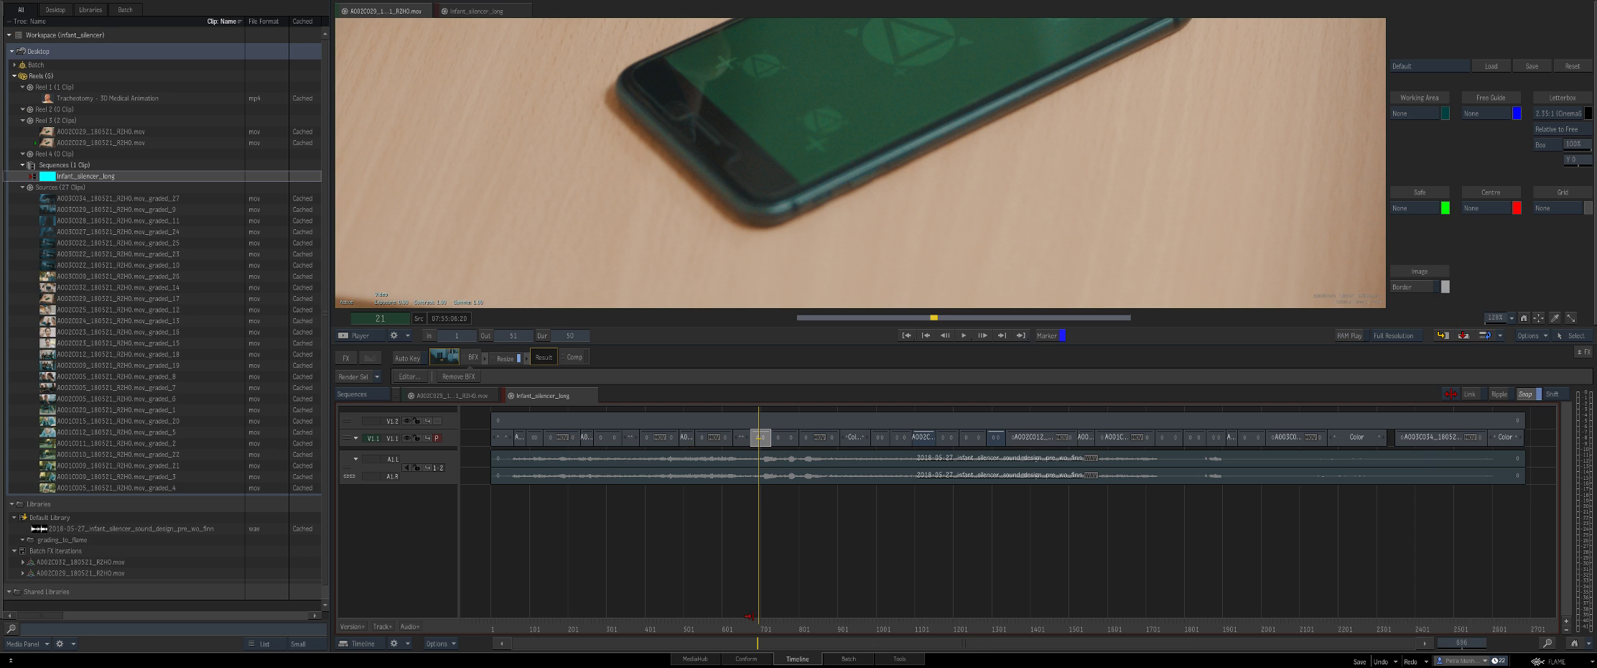
left_click(756, 622)
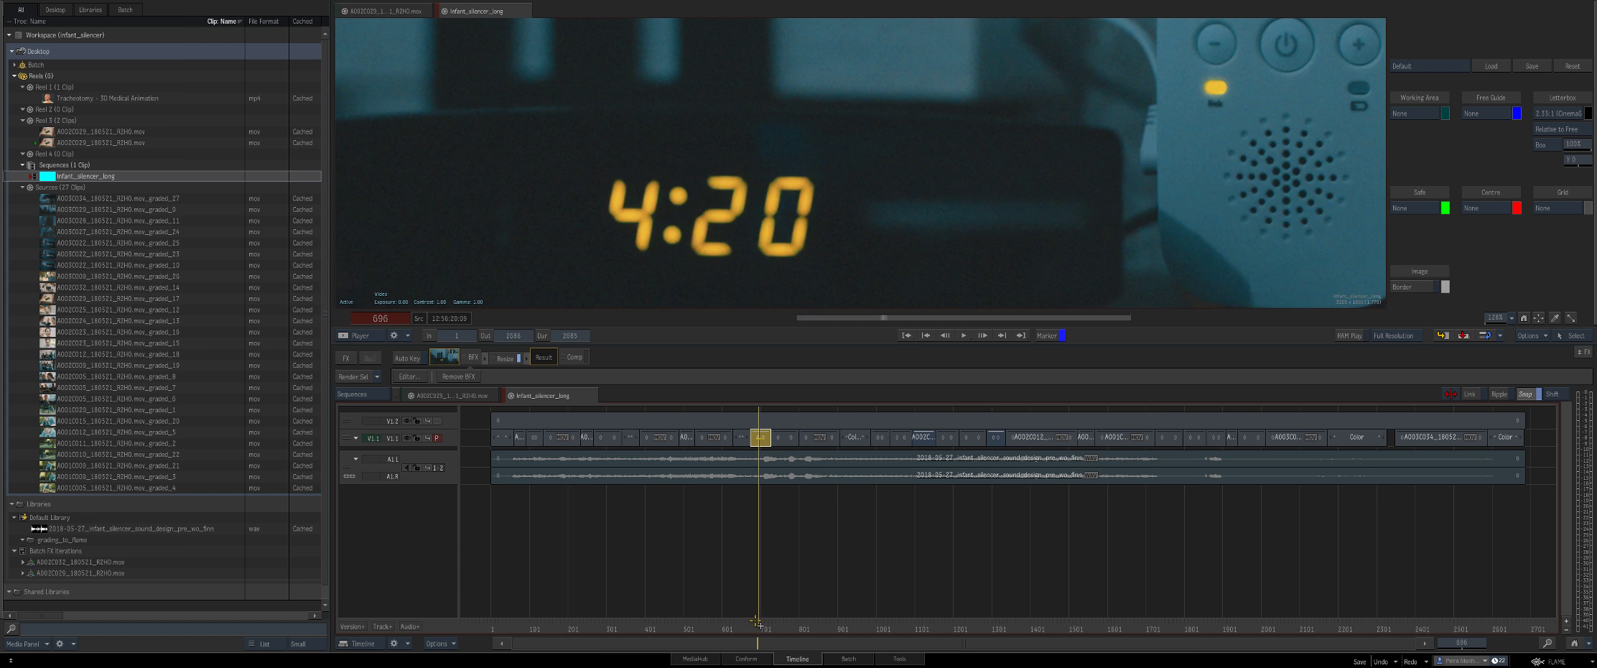
mouse_move(756, 621)
left_mouse_down()
mouse_move(771, 626)
mouse_move(759, 621)
left_mouse_up()
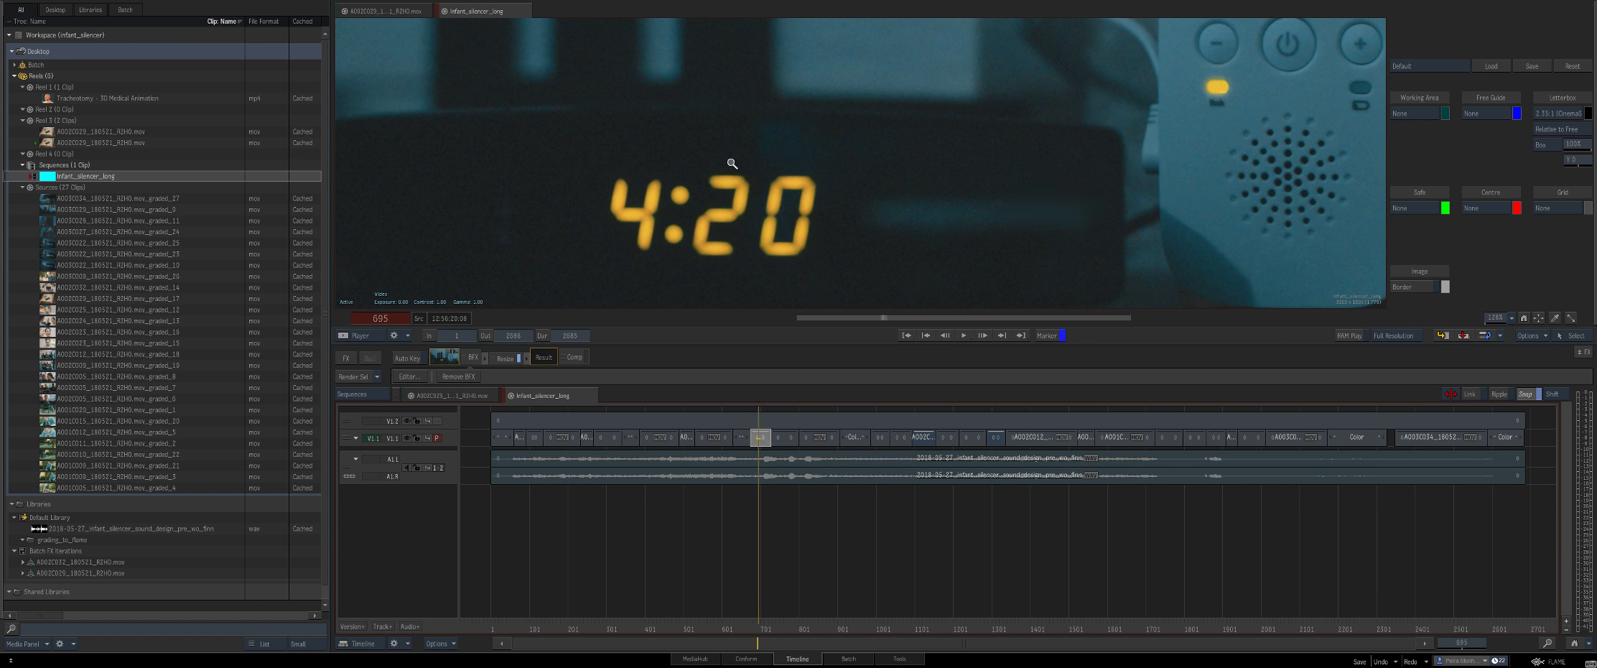
Step: Play the sequence from the clock shot with the whole frame in view, and return to that shot
scroll(765, 173, "down", 3)
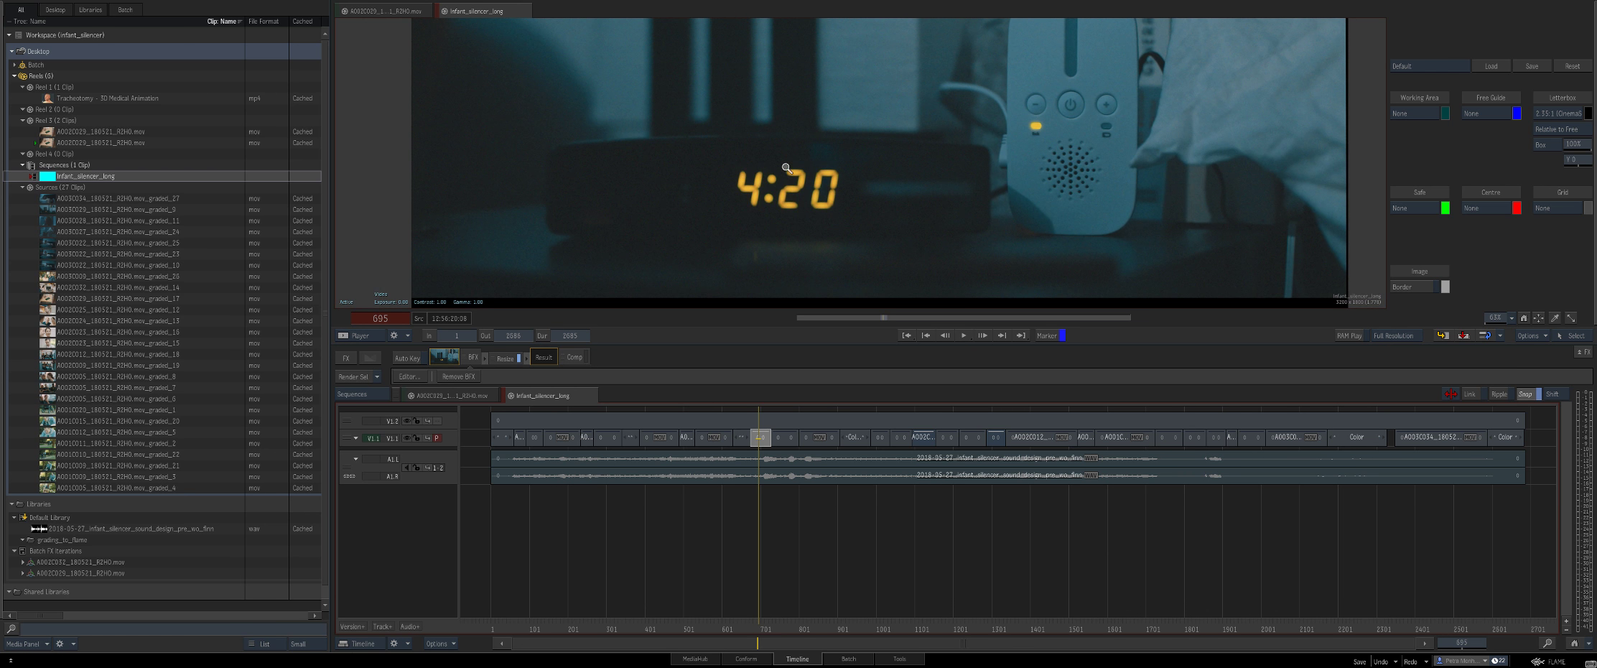
scroll(838, 203, "down", 1)
scroll(685, 169, "down", 1)
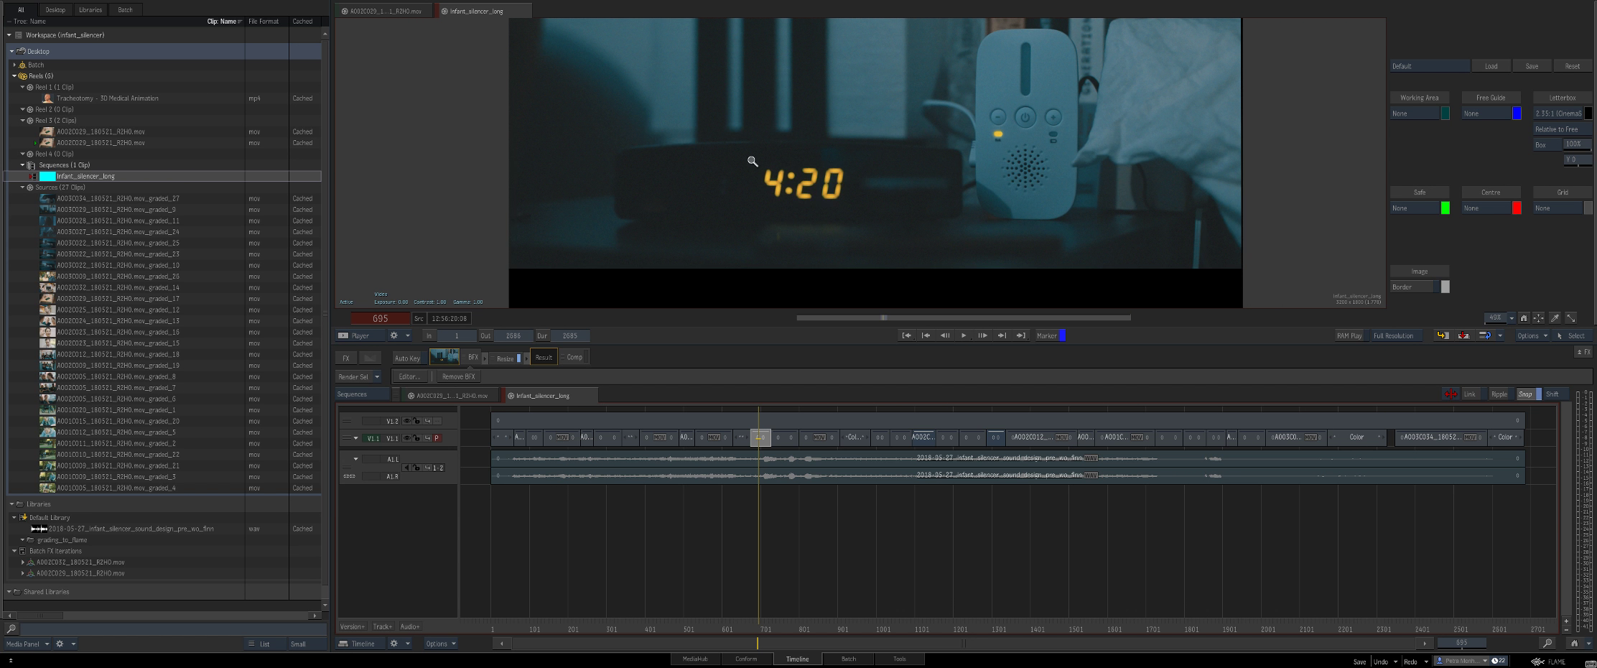
scroll(752, 160, "down", 1)
scroll(792, 166, "down", 1)
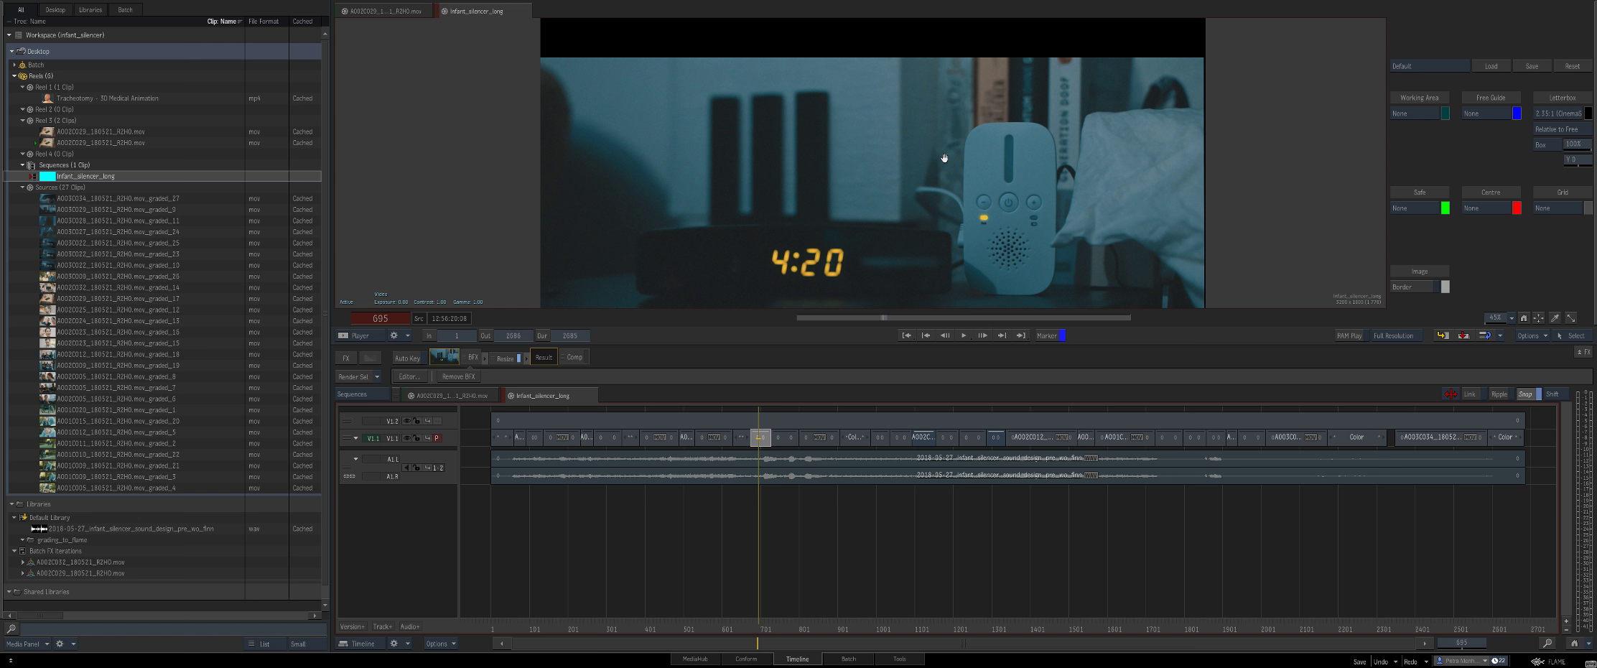
left_click_drag(944, 158, 948, 102)
left_click(961, 334)
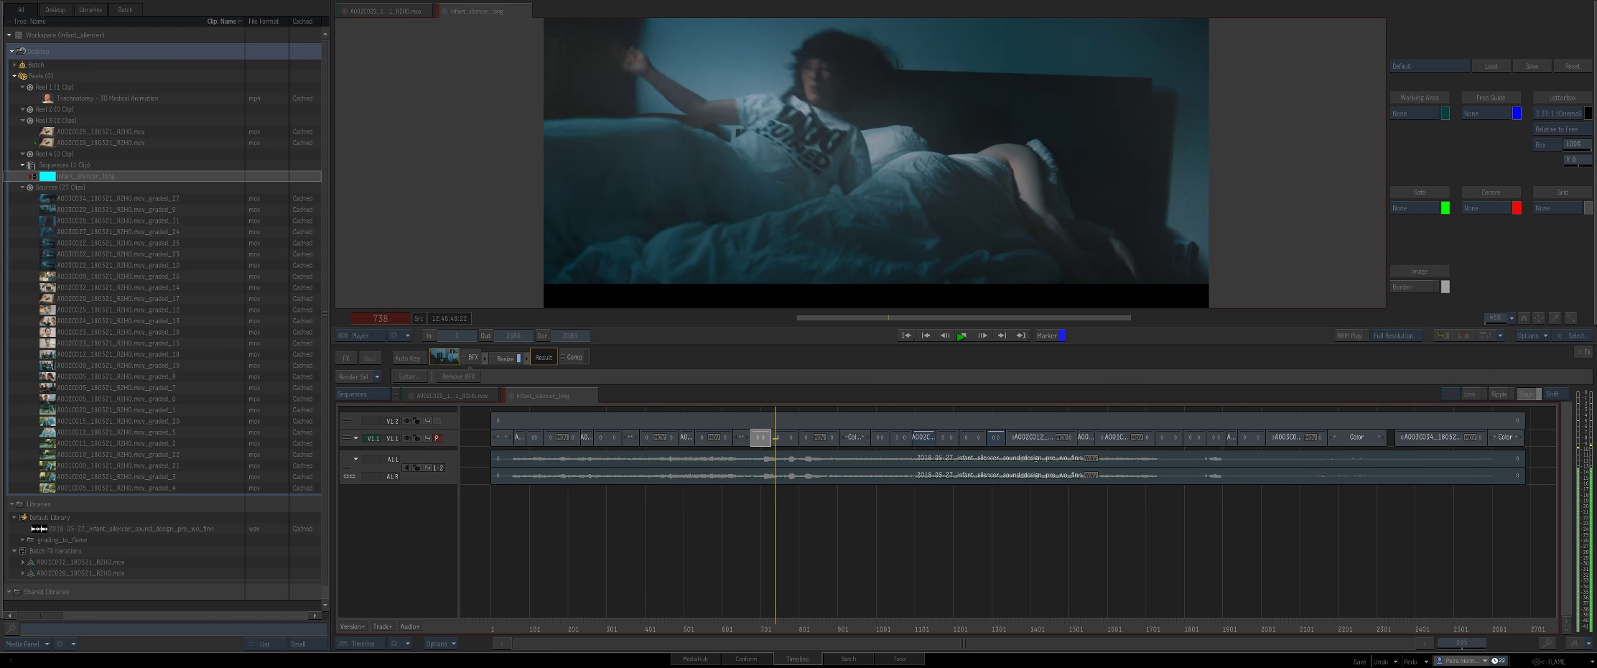
left_click(961, 335)
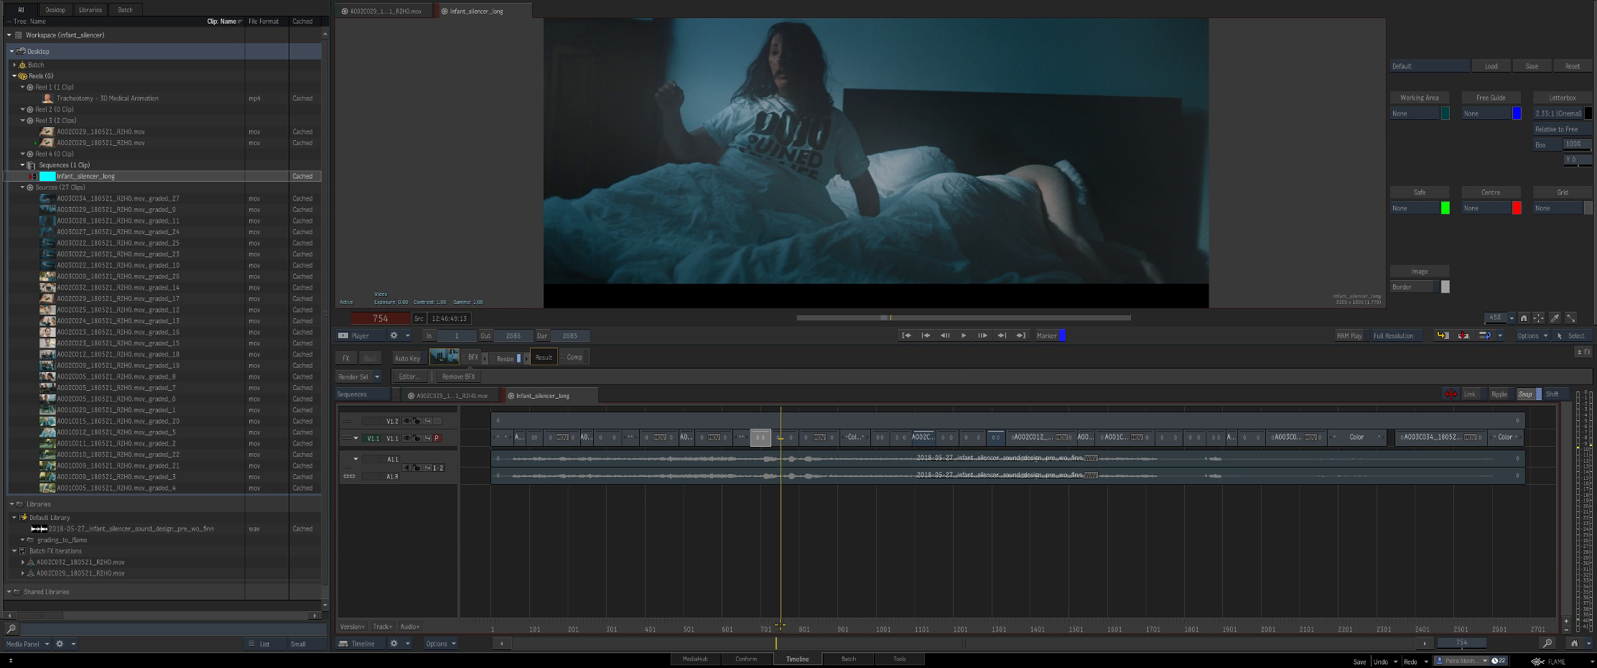
left_click_drag(760, 623, 760, 624)
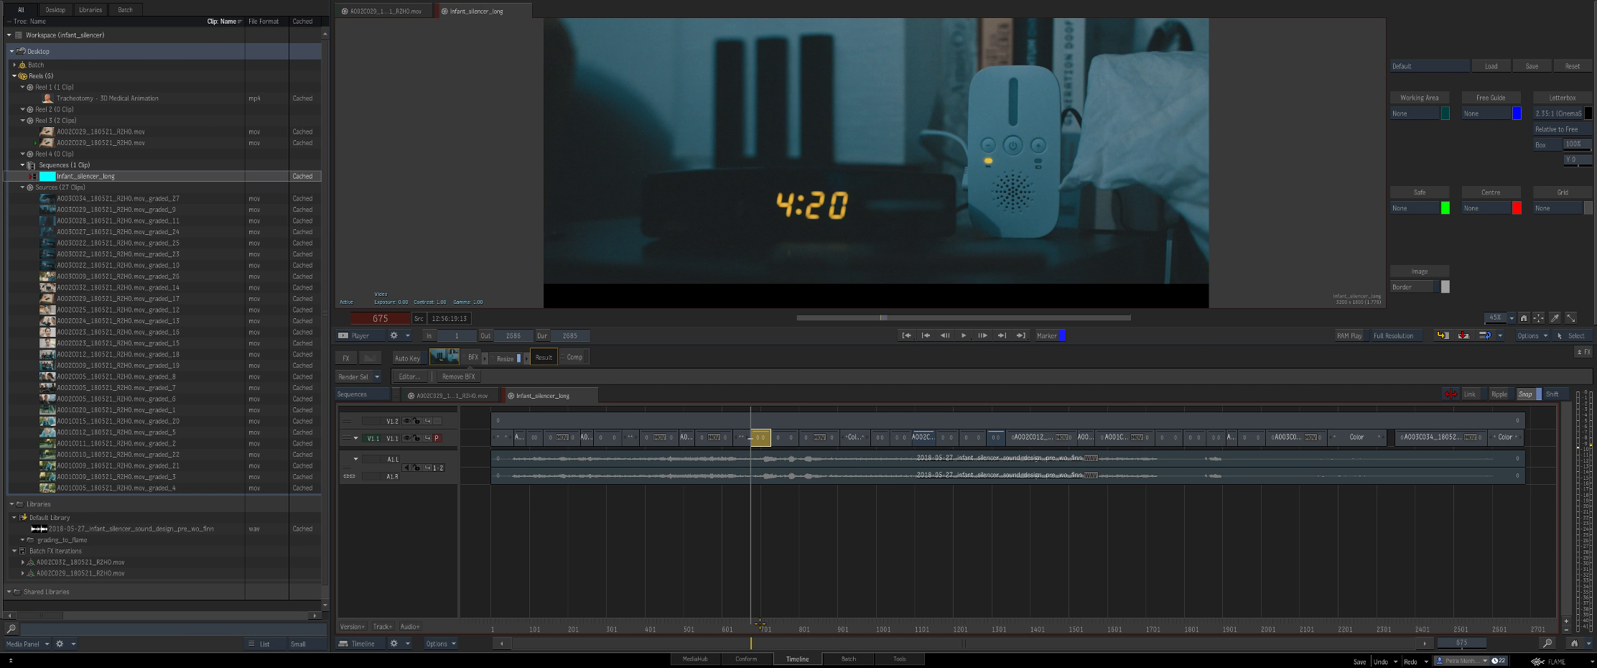
left_click(761, 623)
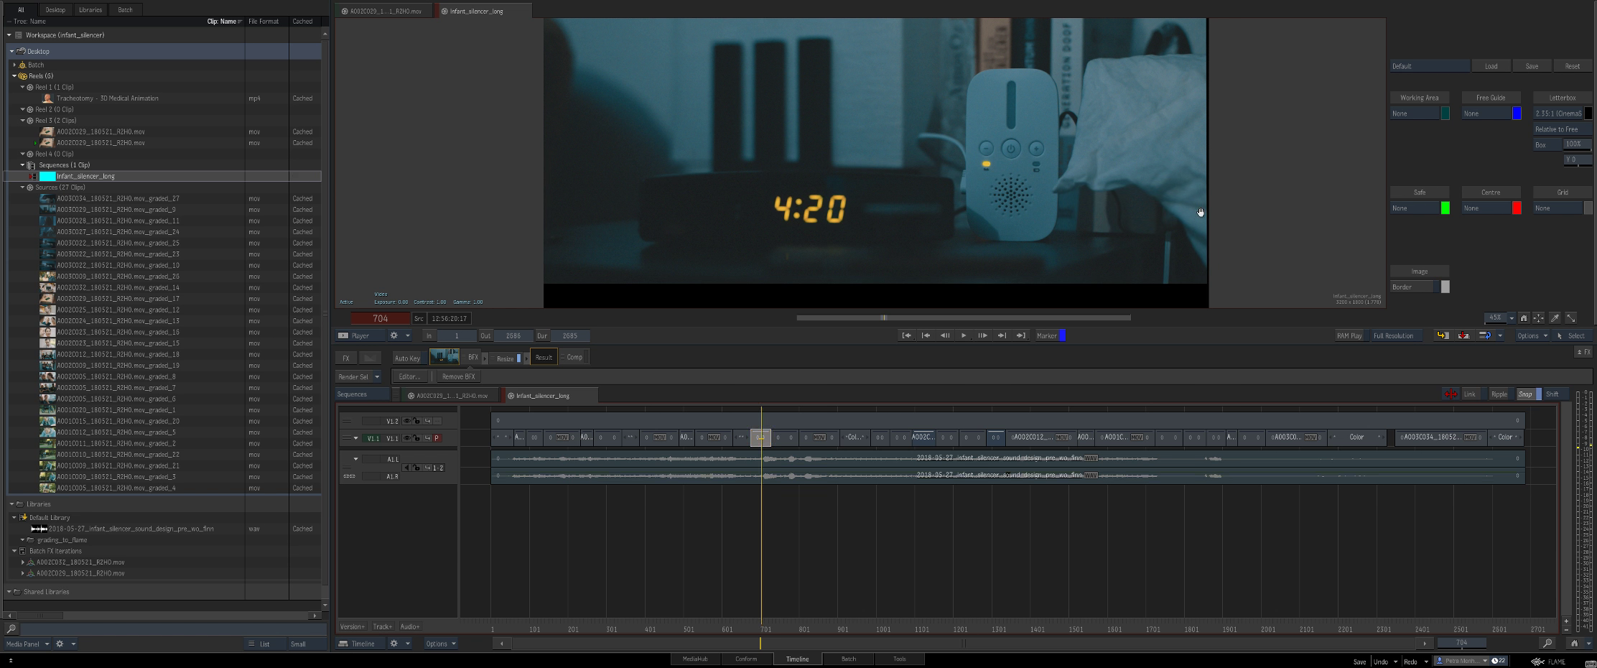
Step: Examine the right edge of the clock shot's frame closely for gaps in the picture
scroll(1177, 211, "up", 2)
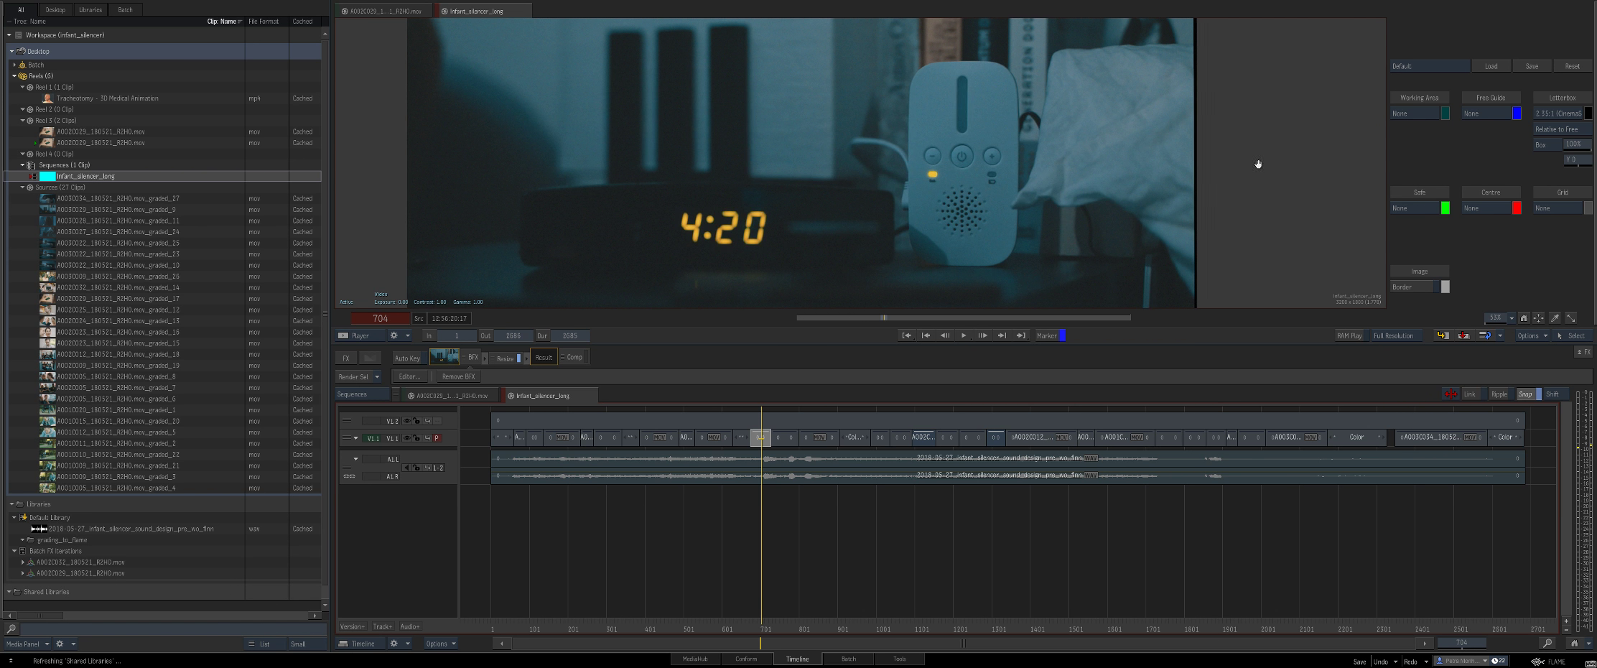
scroll(1135, 154, "up", 1)
scroll(1158, 146, "up", 2)
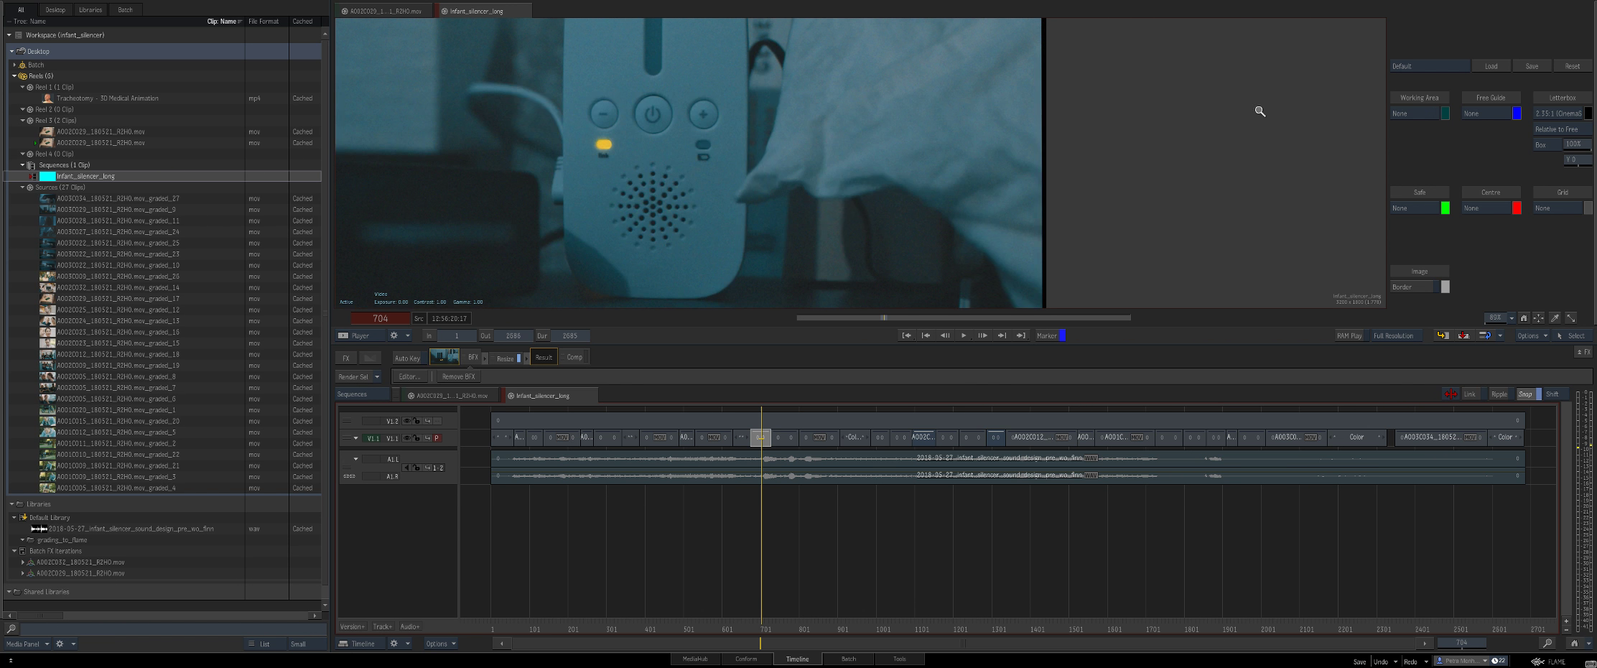
scroll(1258, 110, "up", 2)
scroll(1137, 136, "down", 1)
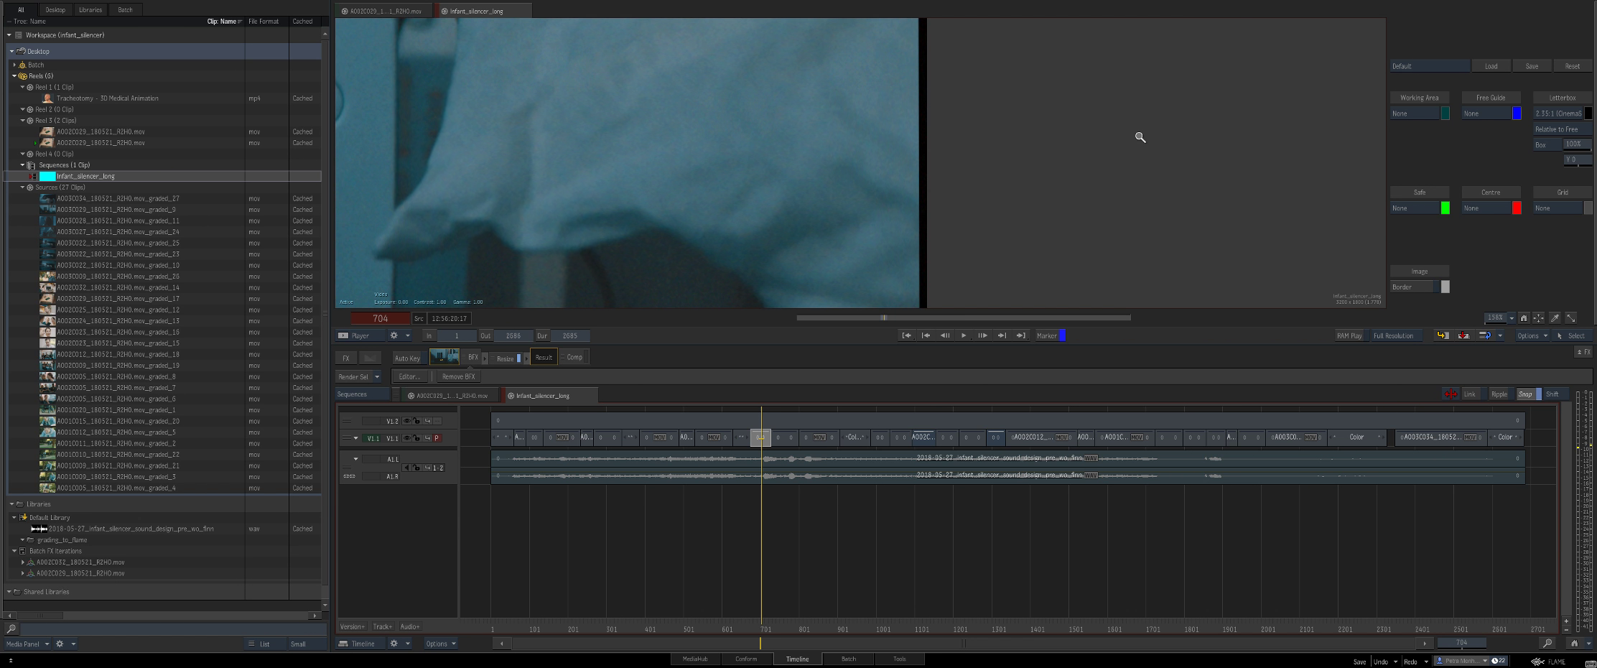
scroll(620, 165, "down", 1)
left_click_drag(617, 183, 943, 182)
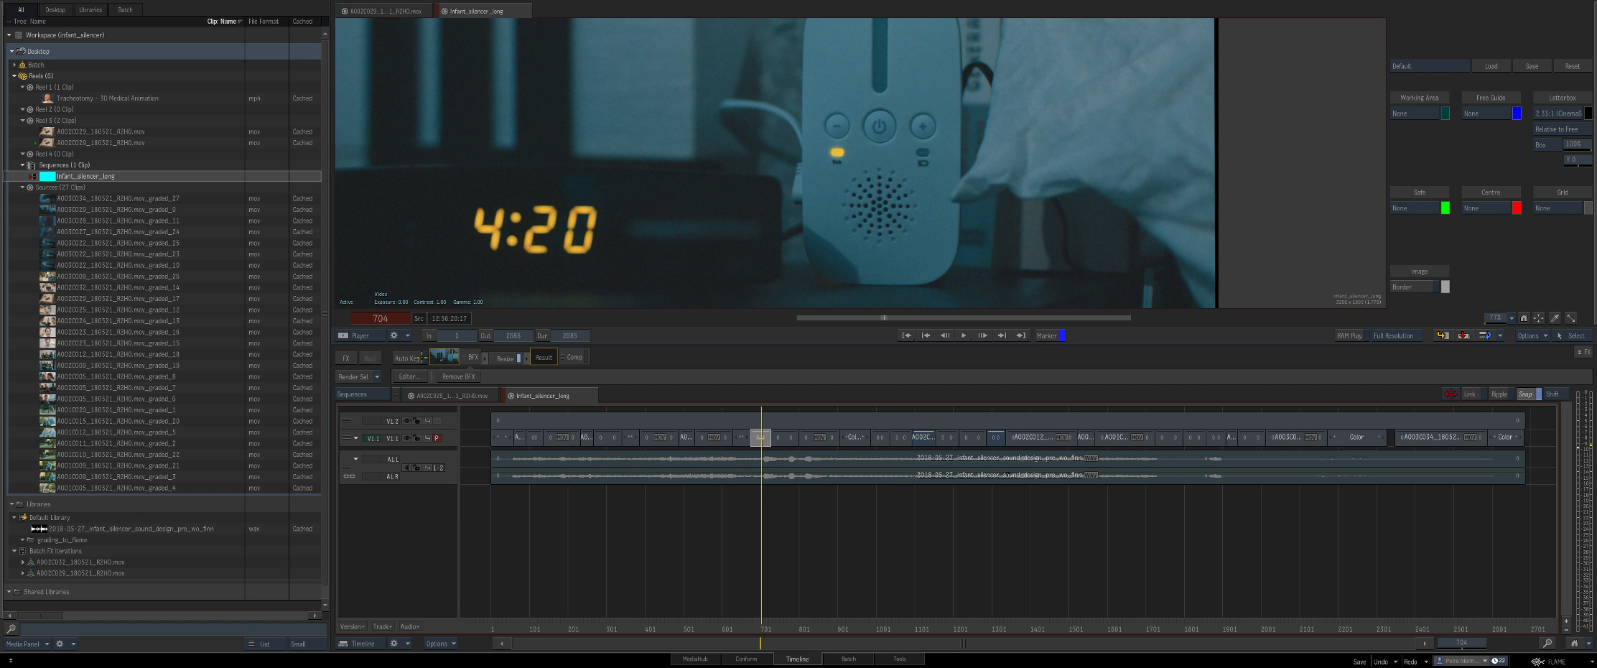
Step: Reopen the clock shot's Batch FX setup and move the Denoise node above the rest of the chain
left_click(474, 357)
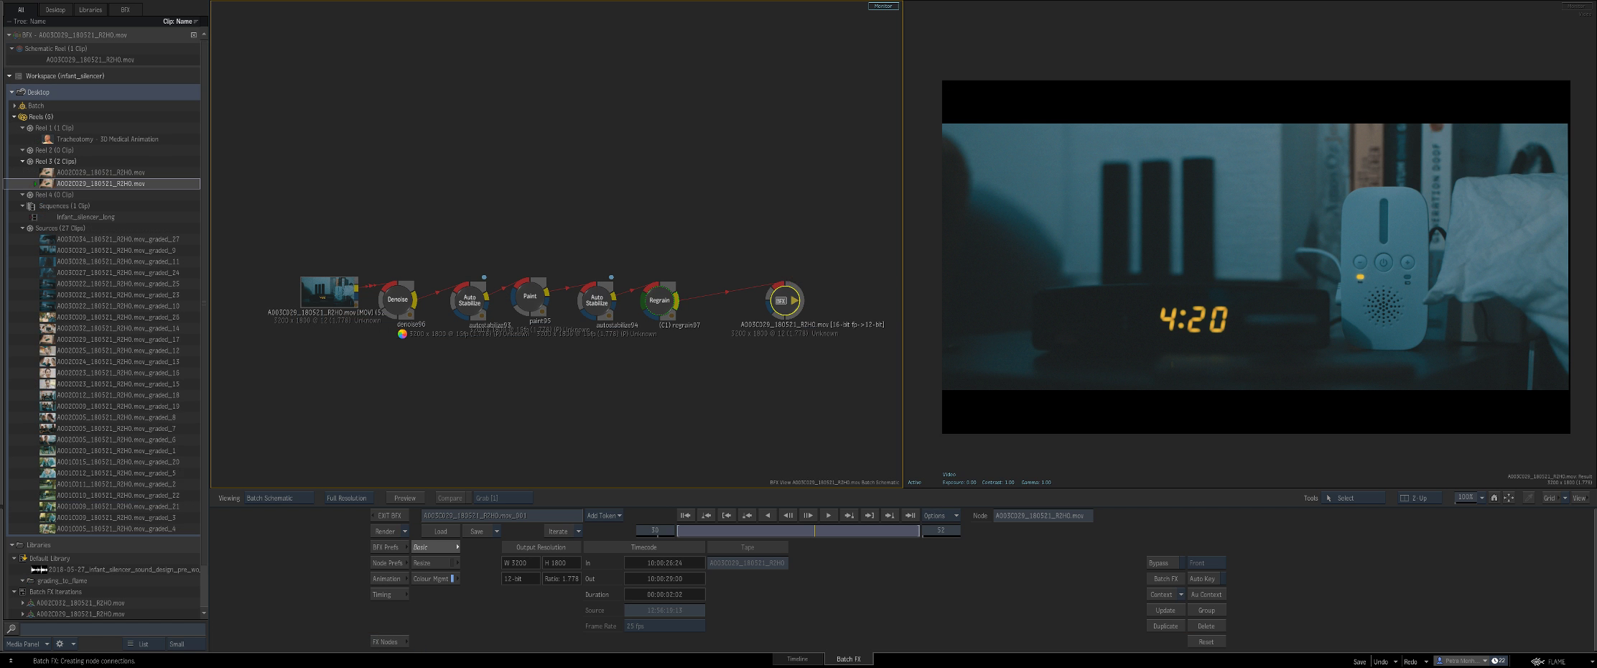
left_click_drag(398, 296, 394, 171)
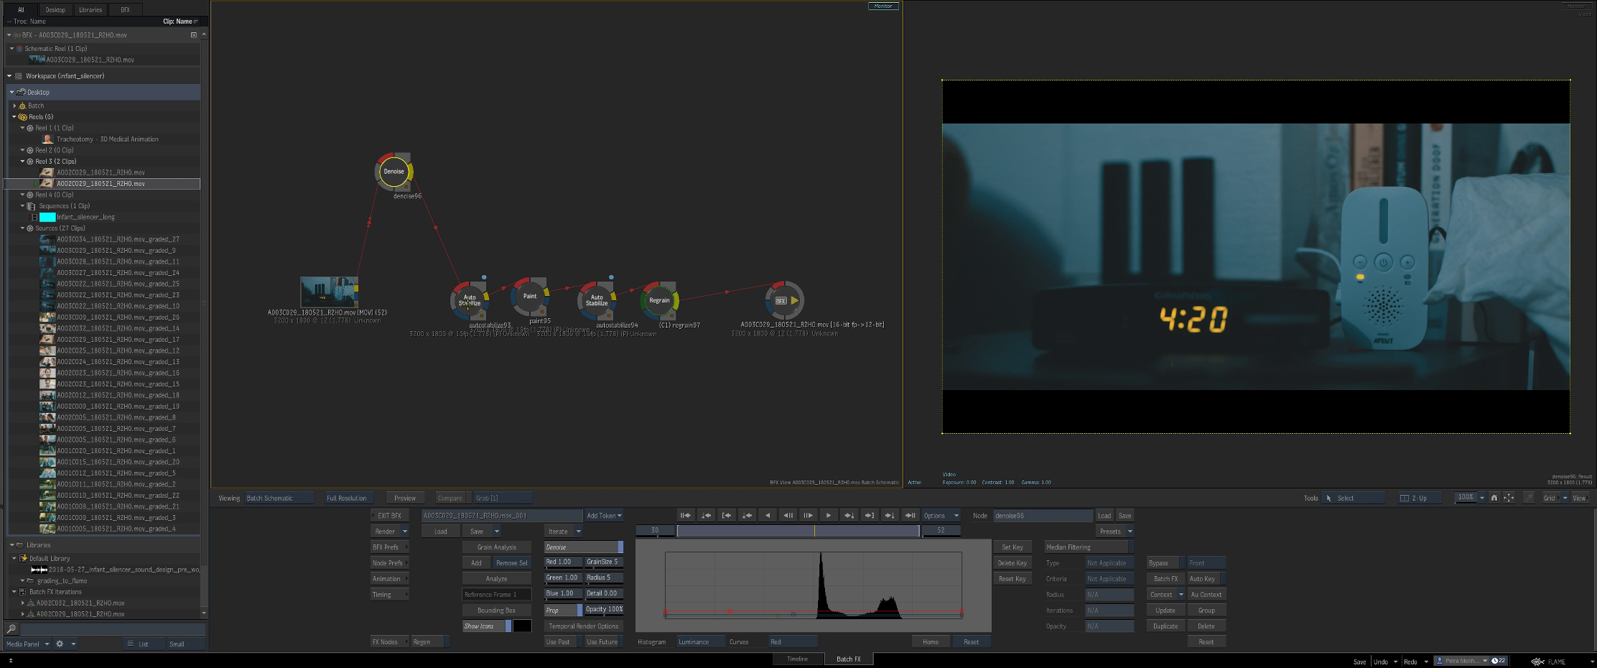
Step: Compare the settings of the two Auto Stabilize nodes before and after the Paint node
left_click(468, 302)
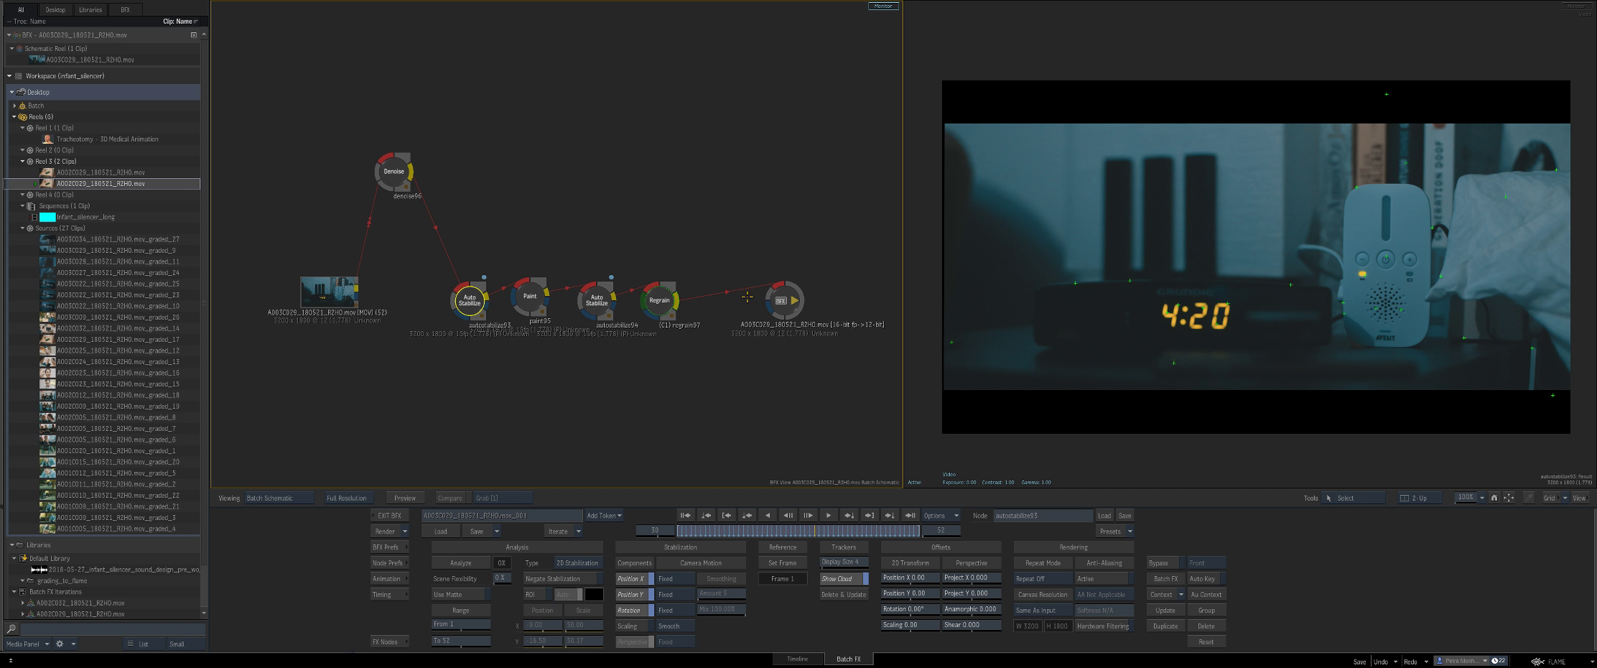
left_click(596, 299)
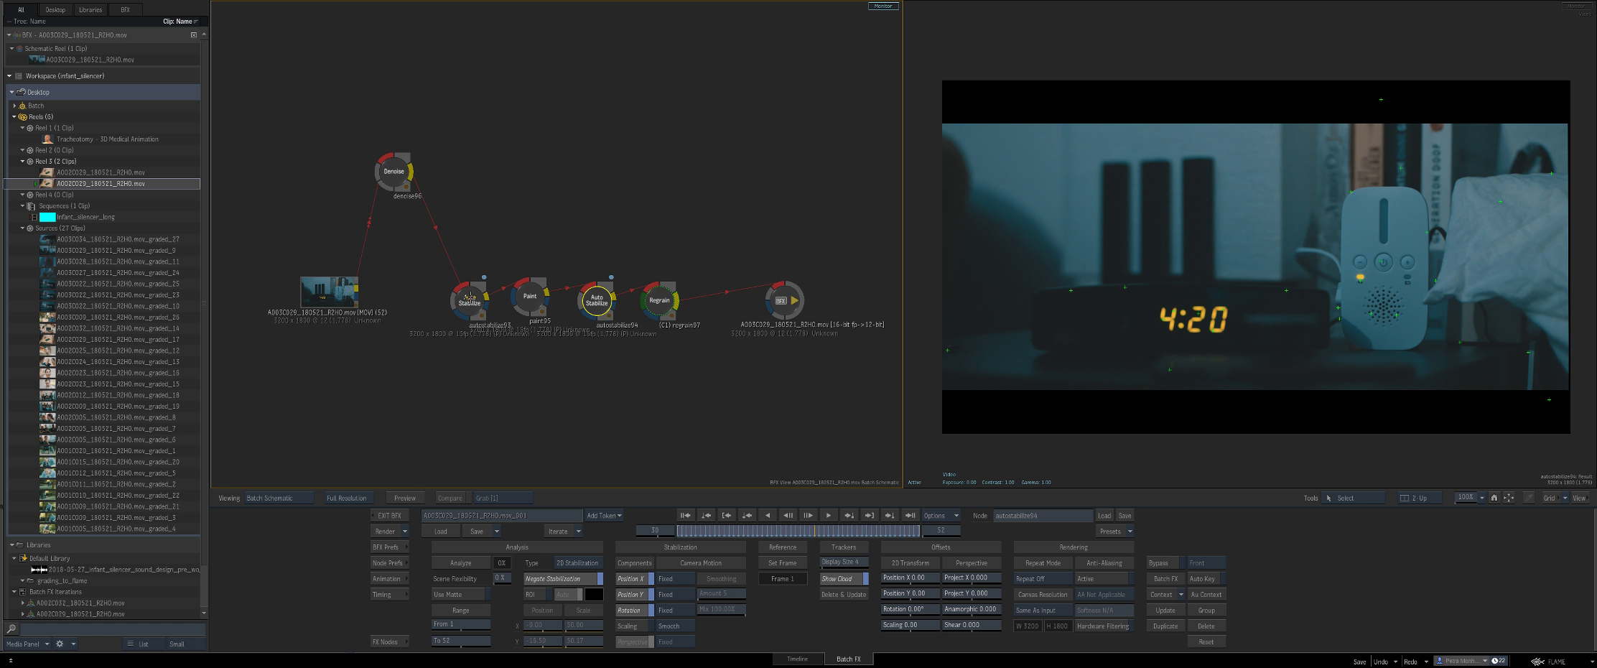
left_click(469, 299)
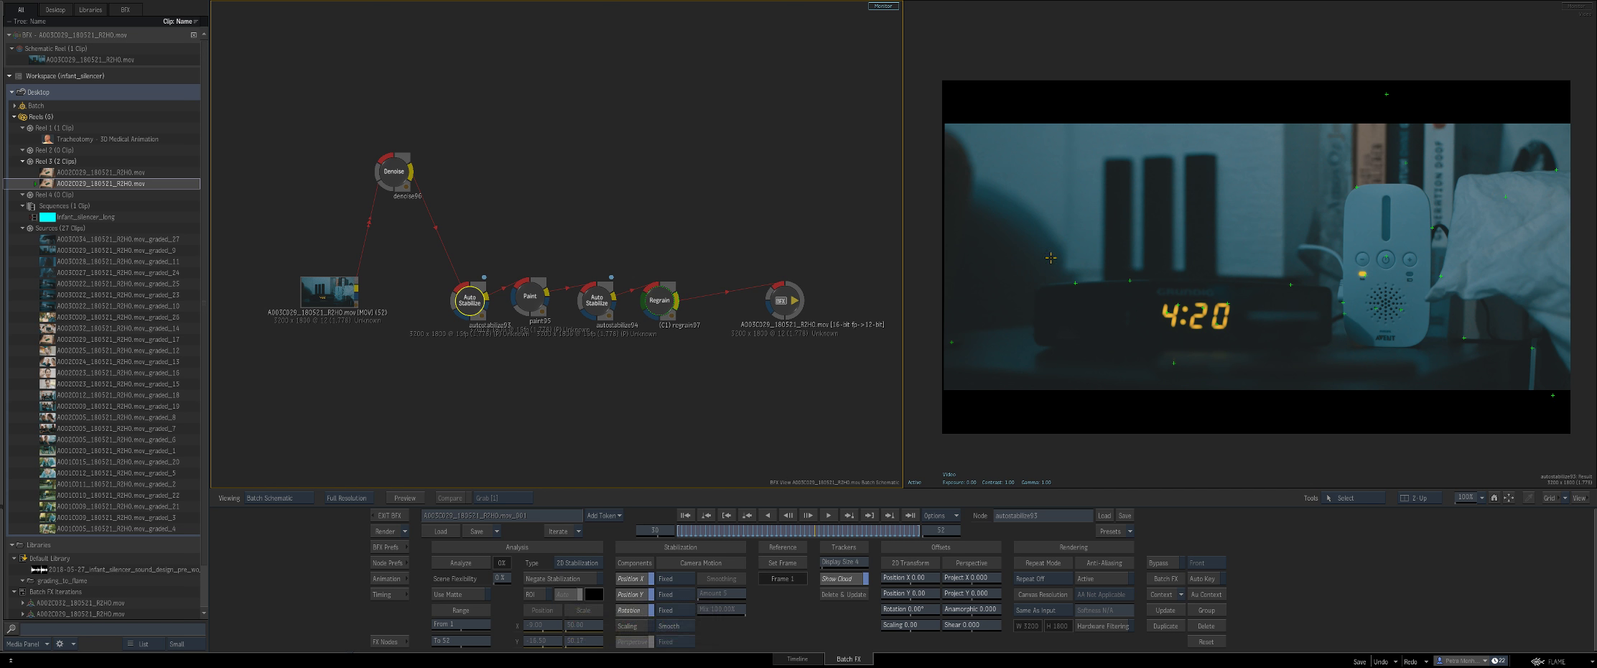
Step: Try other canvas resolution modes and hardware filtering on the first Auto Stabilize node, restoring the original settings
left_click(1053, 611)
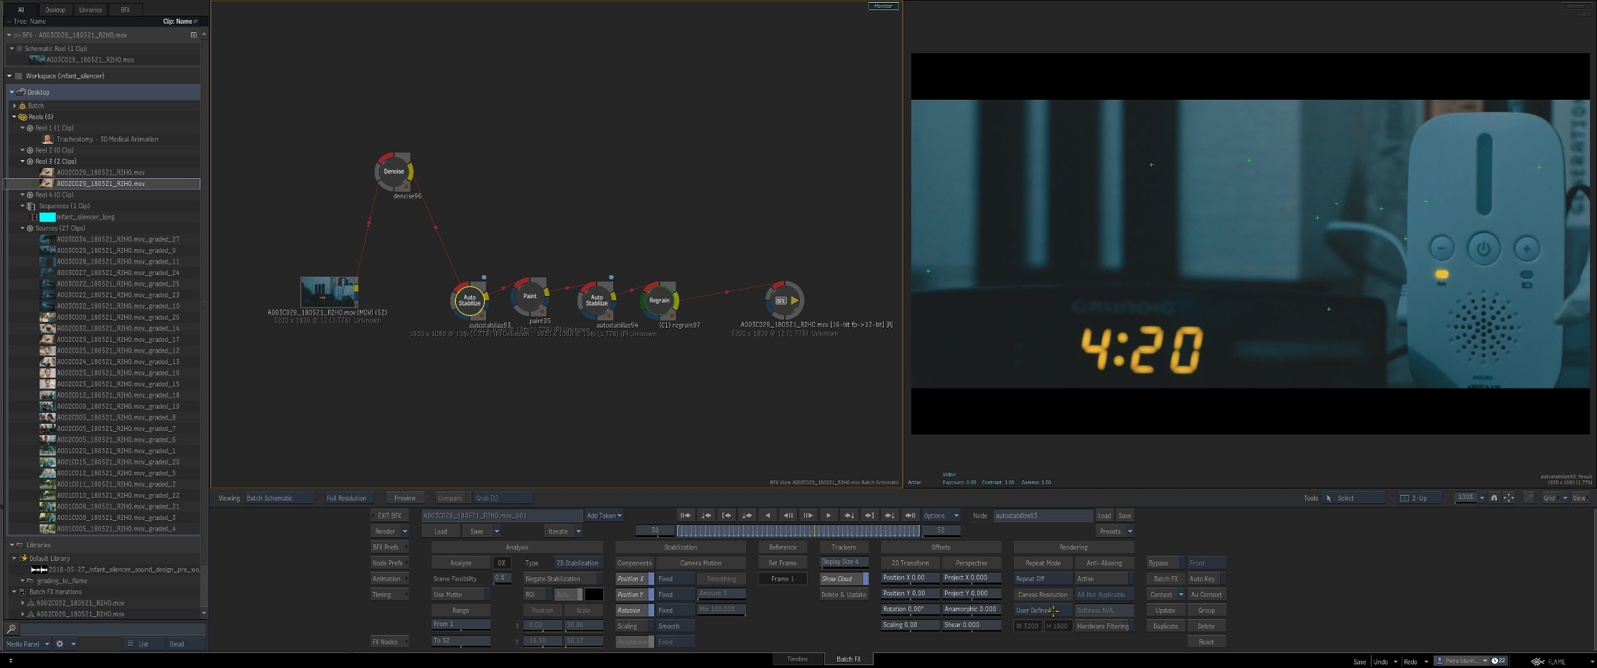
left_click(1056, 610)
left_click(1055, 610)
left_click(1056, 610)
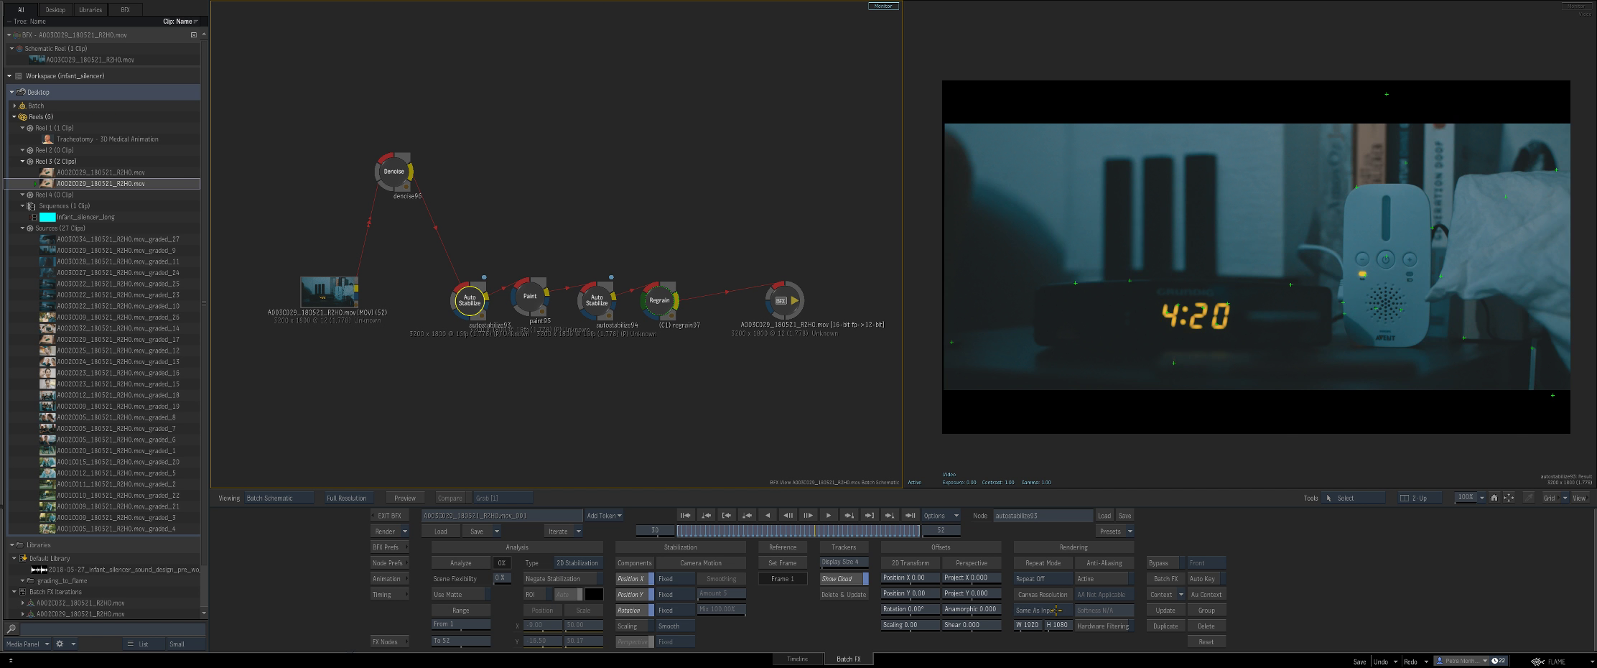
left_click(1055, 609)
left_click(1055, 609)
left_click(1055, 610)
left_click(1056, 610)
left_click(1102, 626)
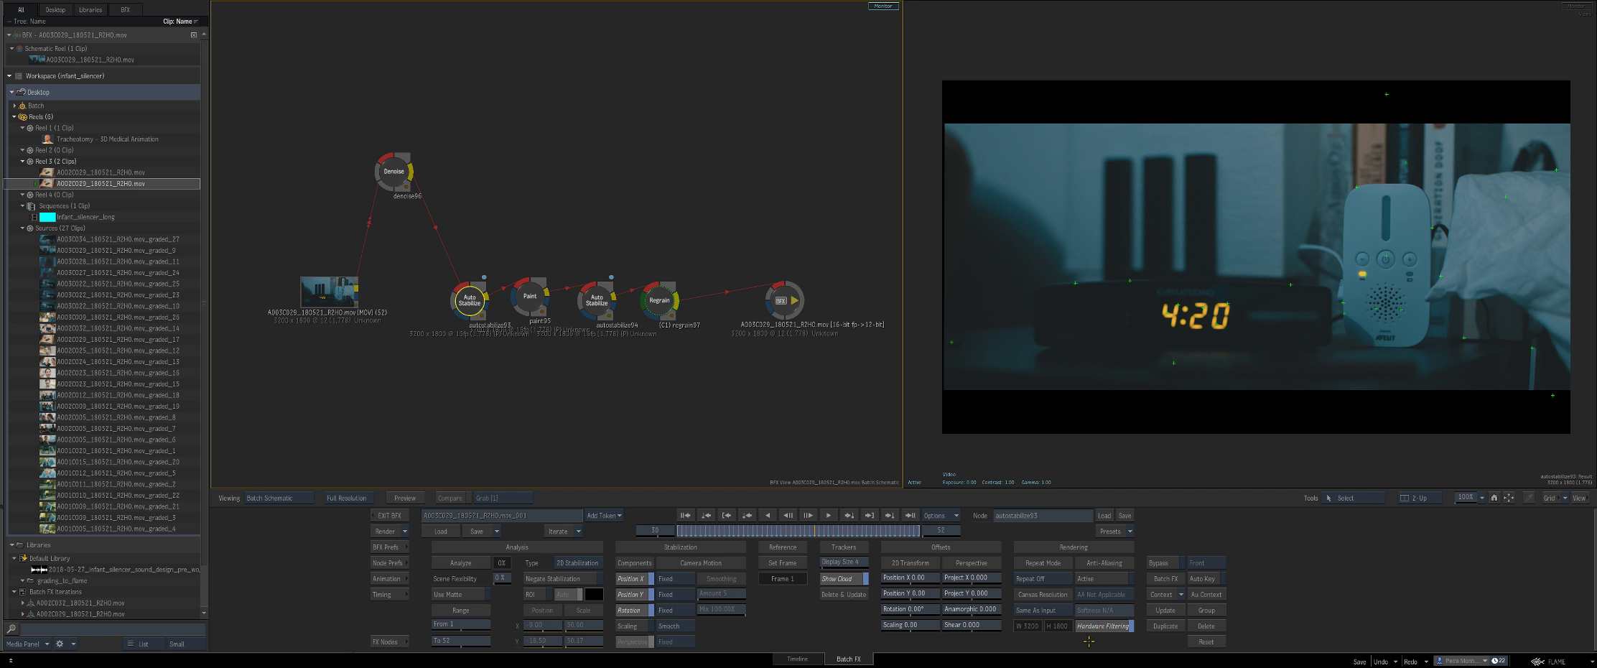
left_click(1106, 627)
Step: Set the first Auto Stabilize node's repeat mode to Mirror Repeat and check the Regrain result near the clip's end
left_click(1061, 578)
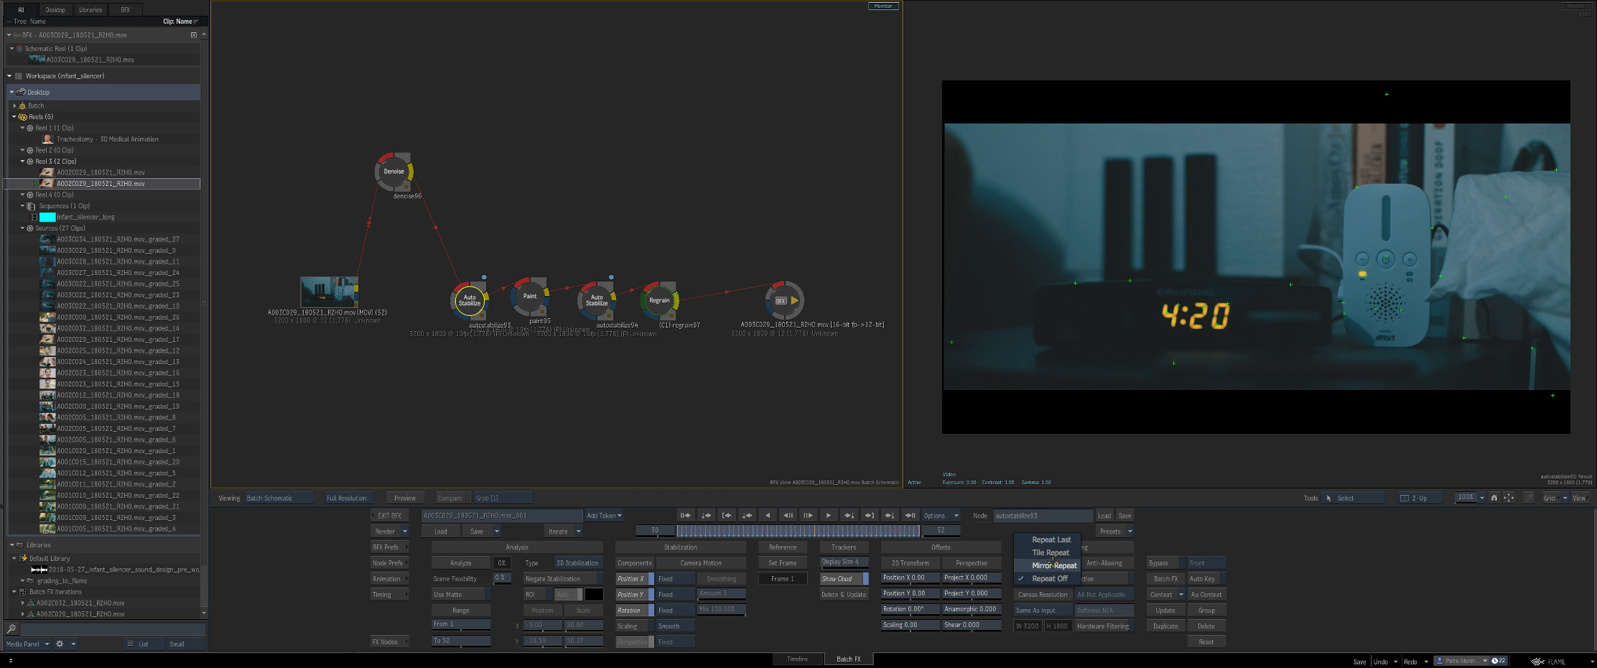
left_click(1052, 566)
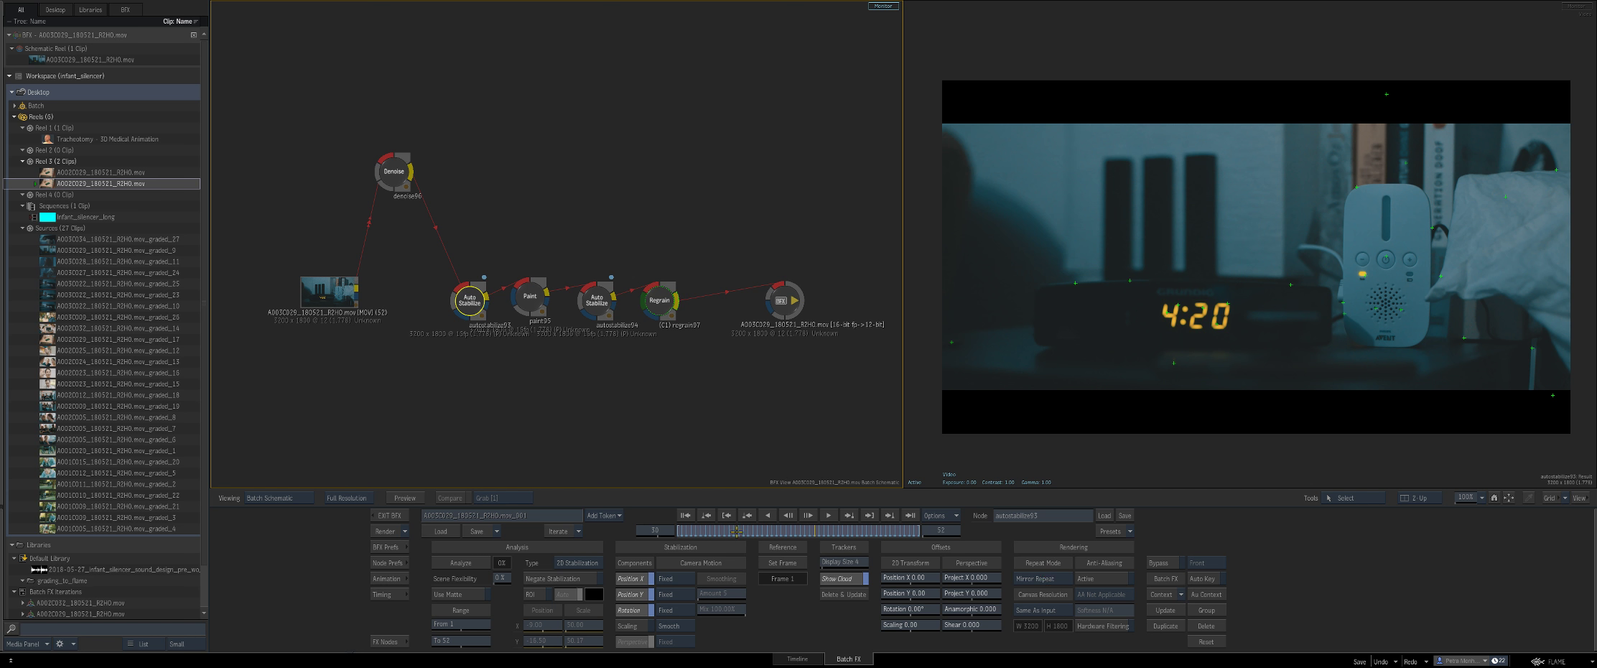
left_click_drag(736, 531, 914, 531)
left_click(656, 300)
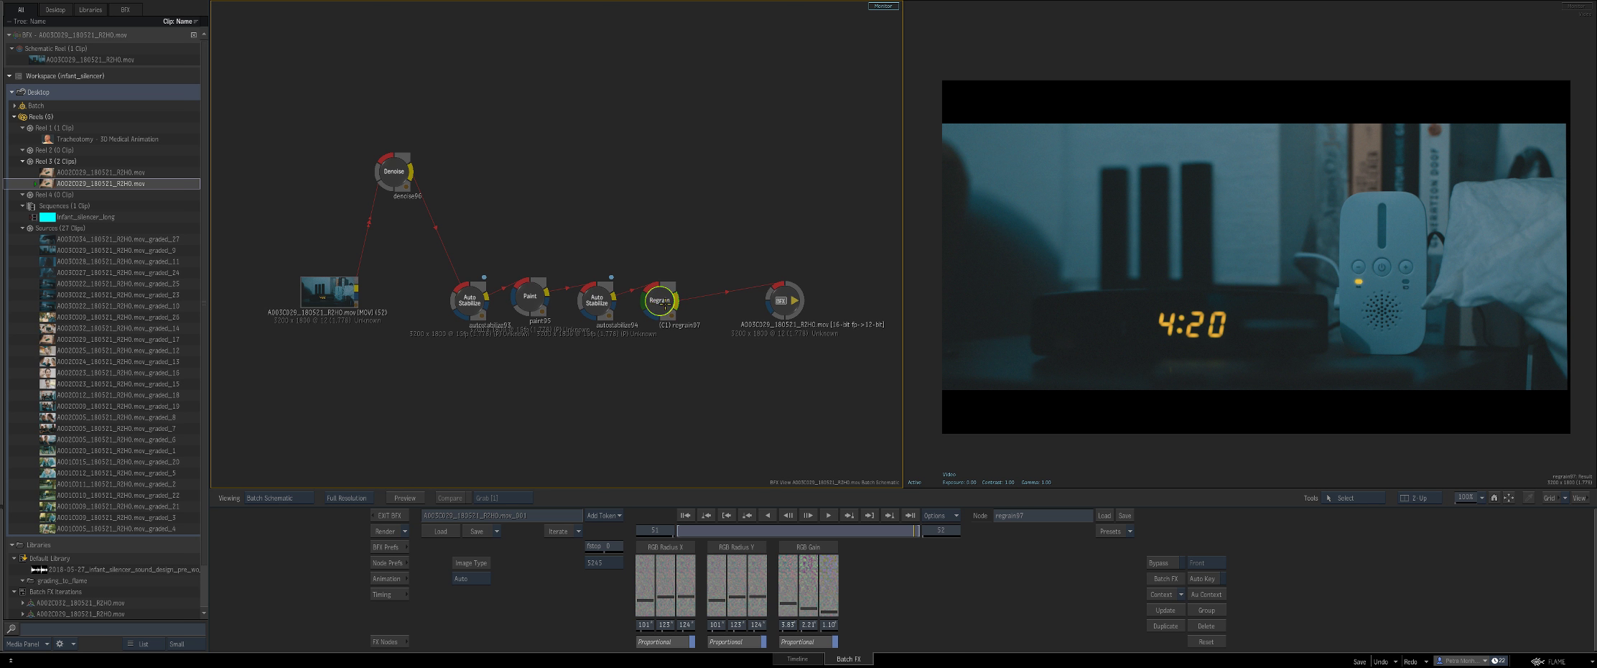
Step: Set the repeat mode of the second Auto Stabilize node, after Paint, to Mirror Repeat
left_click(598, 297)
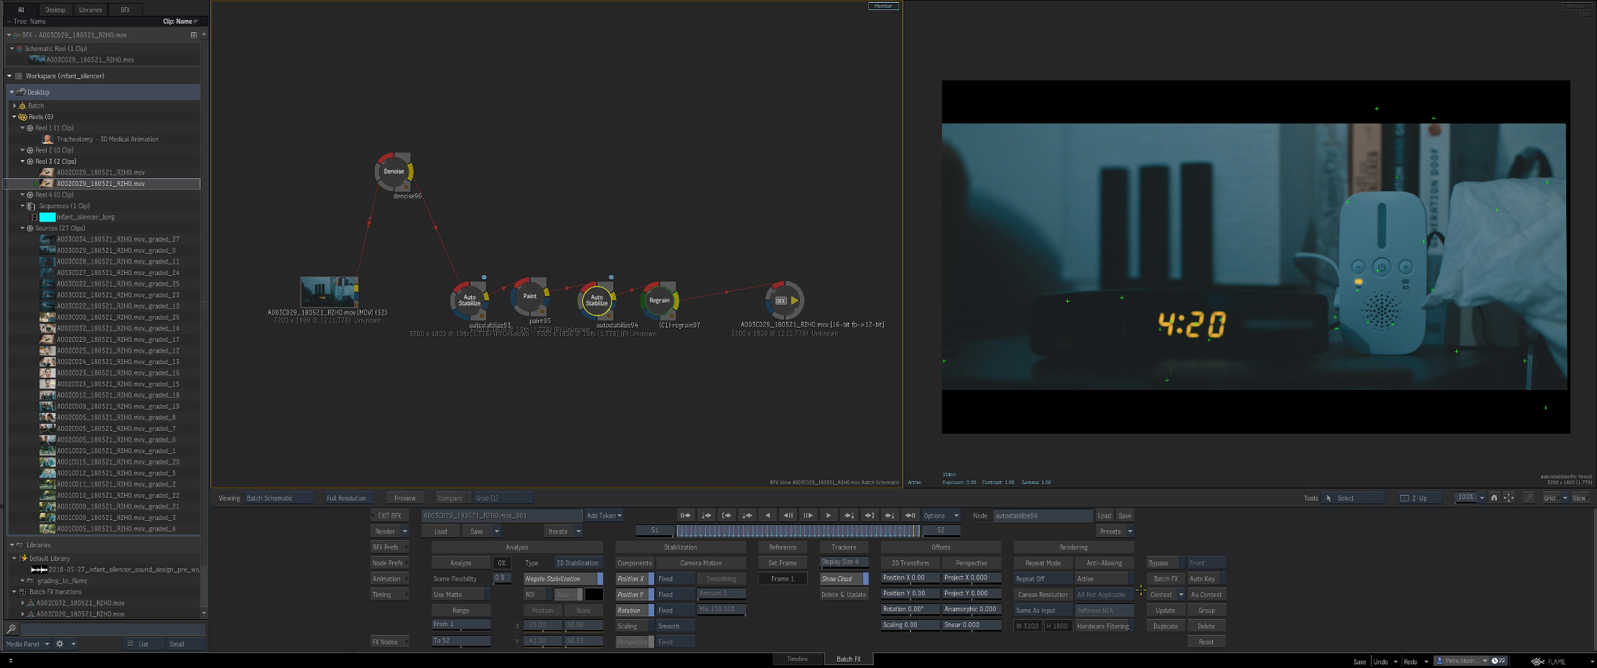
left_click(1057, 579)
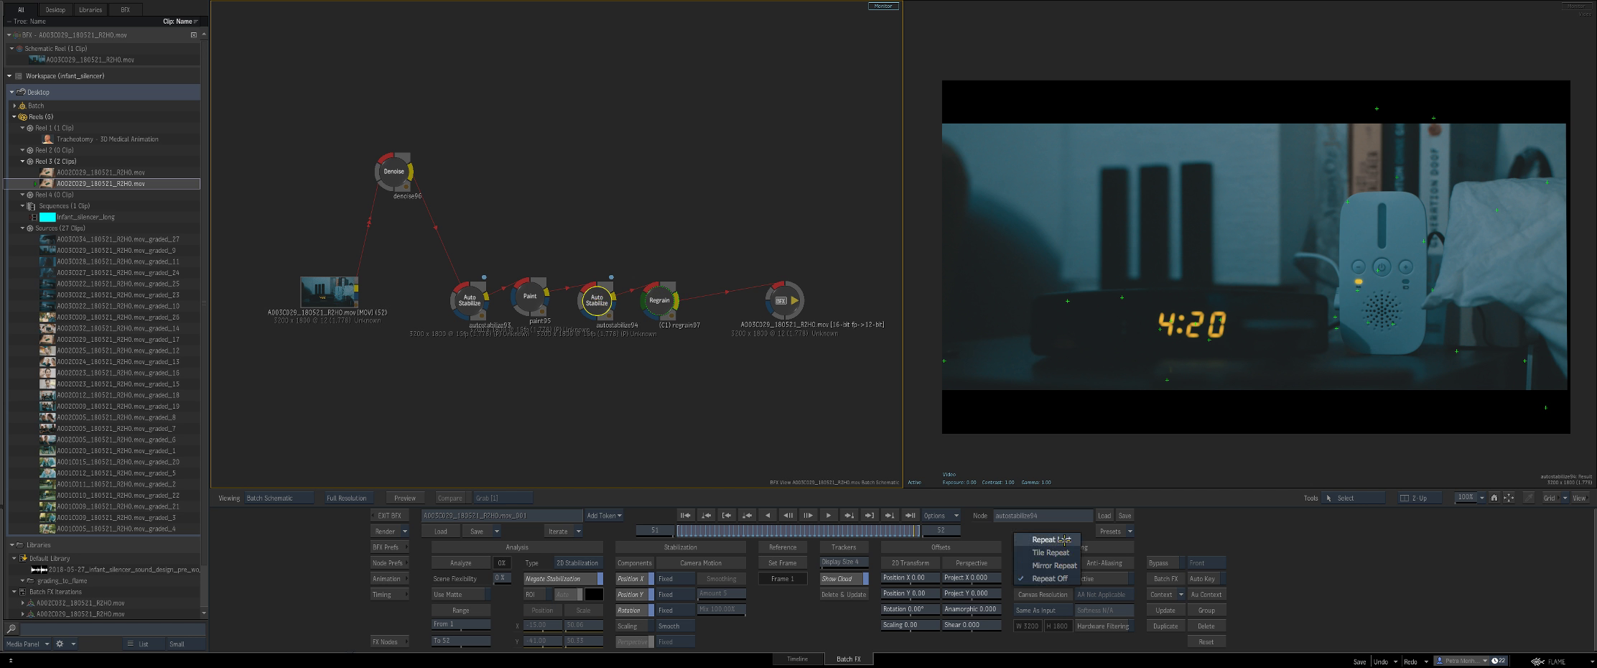
left_click(1058, 554)
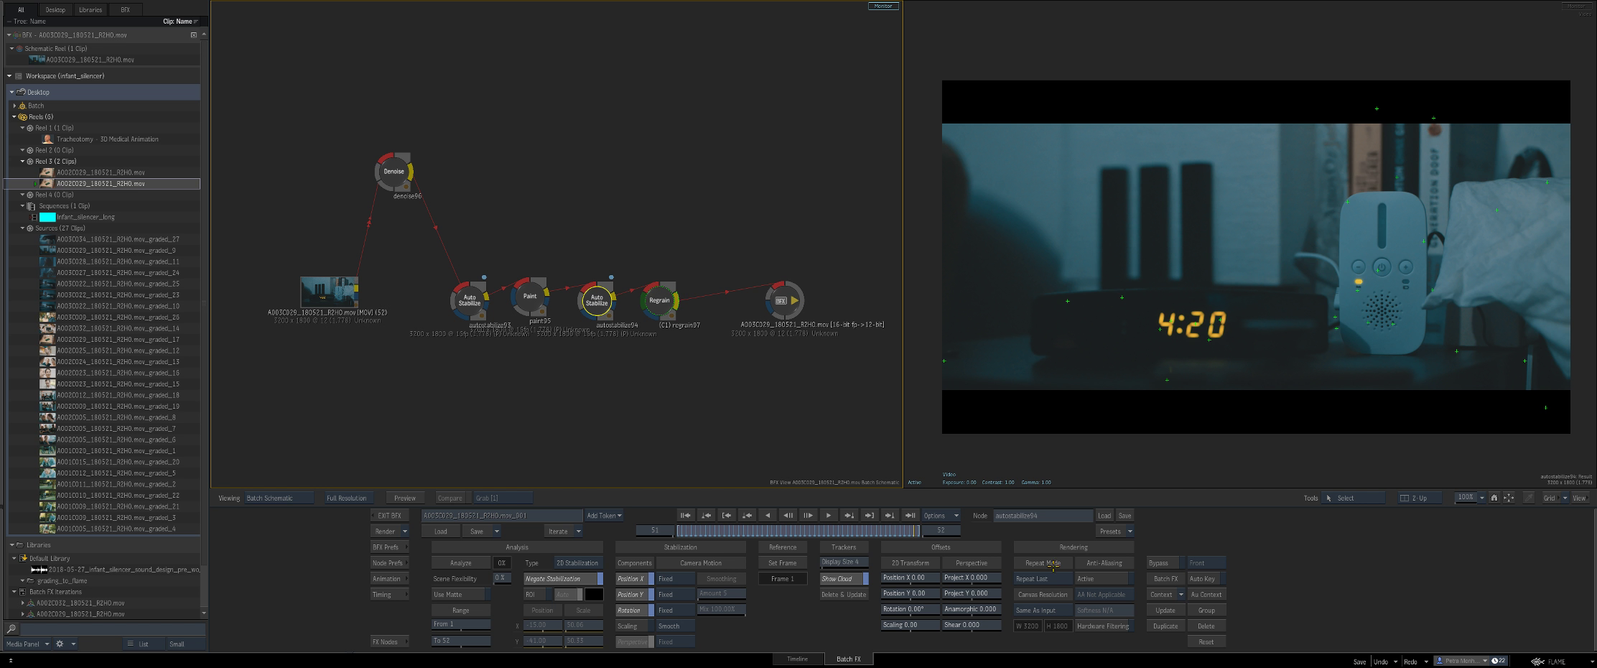
left_click(1052, 578)
left_click(1050, 589)
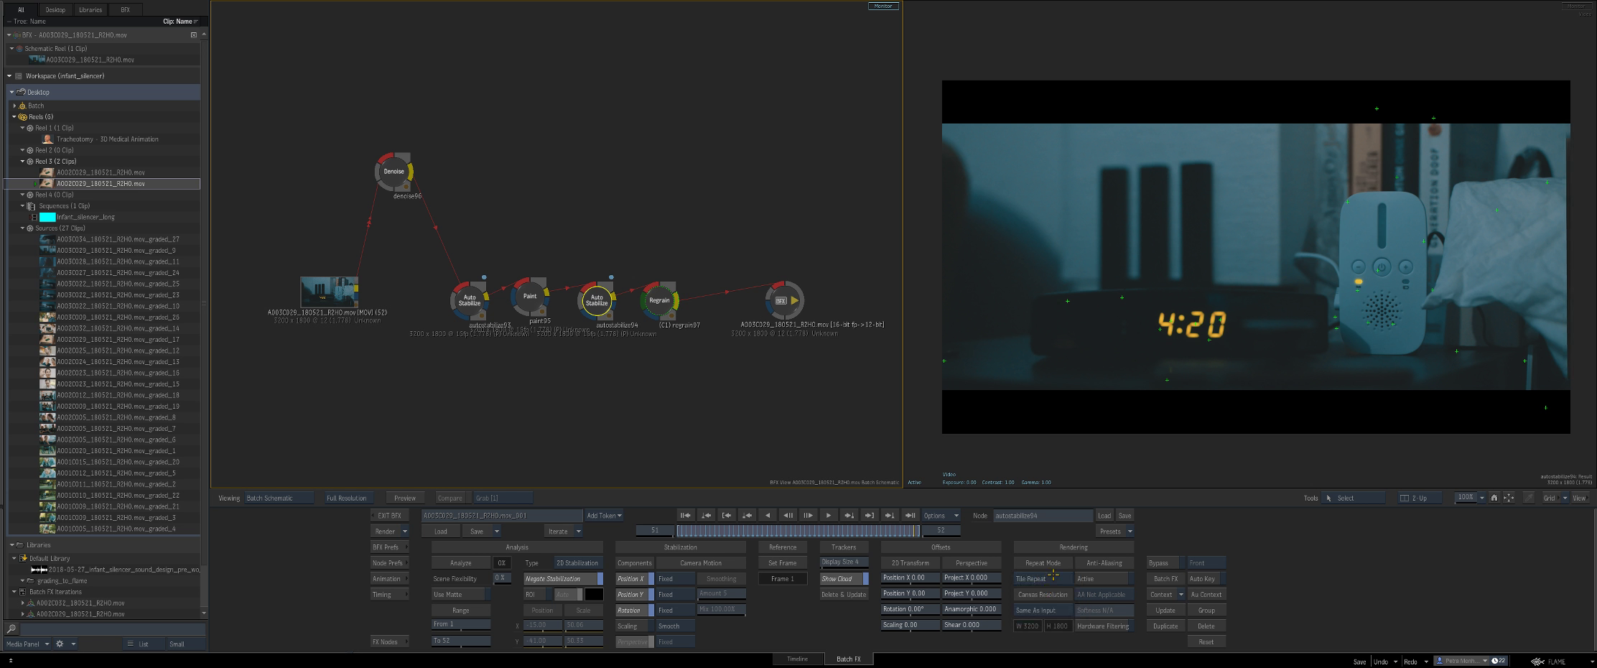
left_click(1053, 574)
left_click(1052, 595)
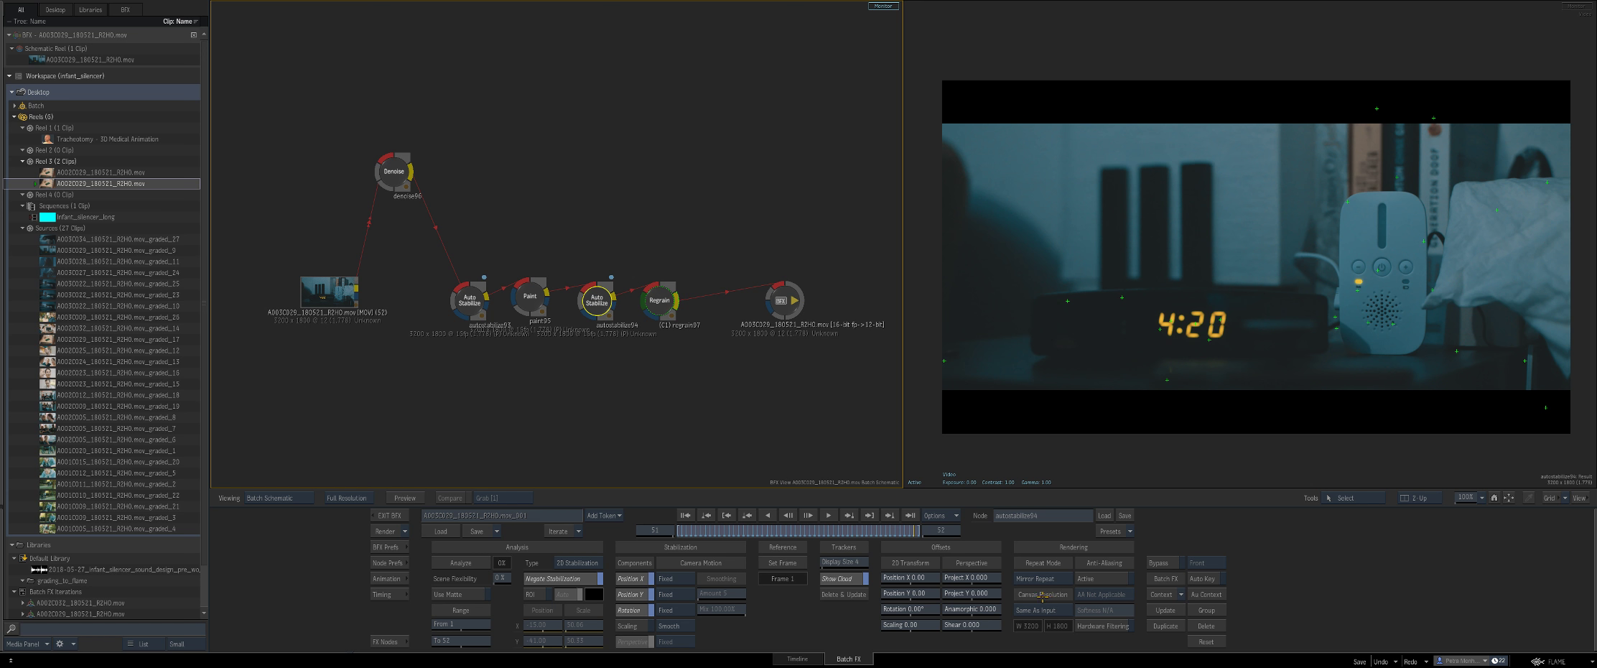
Step: Check the frame edges at the Batch FX output against the Regrain and second Auto Stabilize nodes
left_click(783, 310)
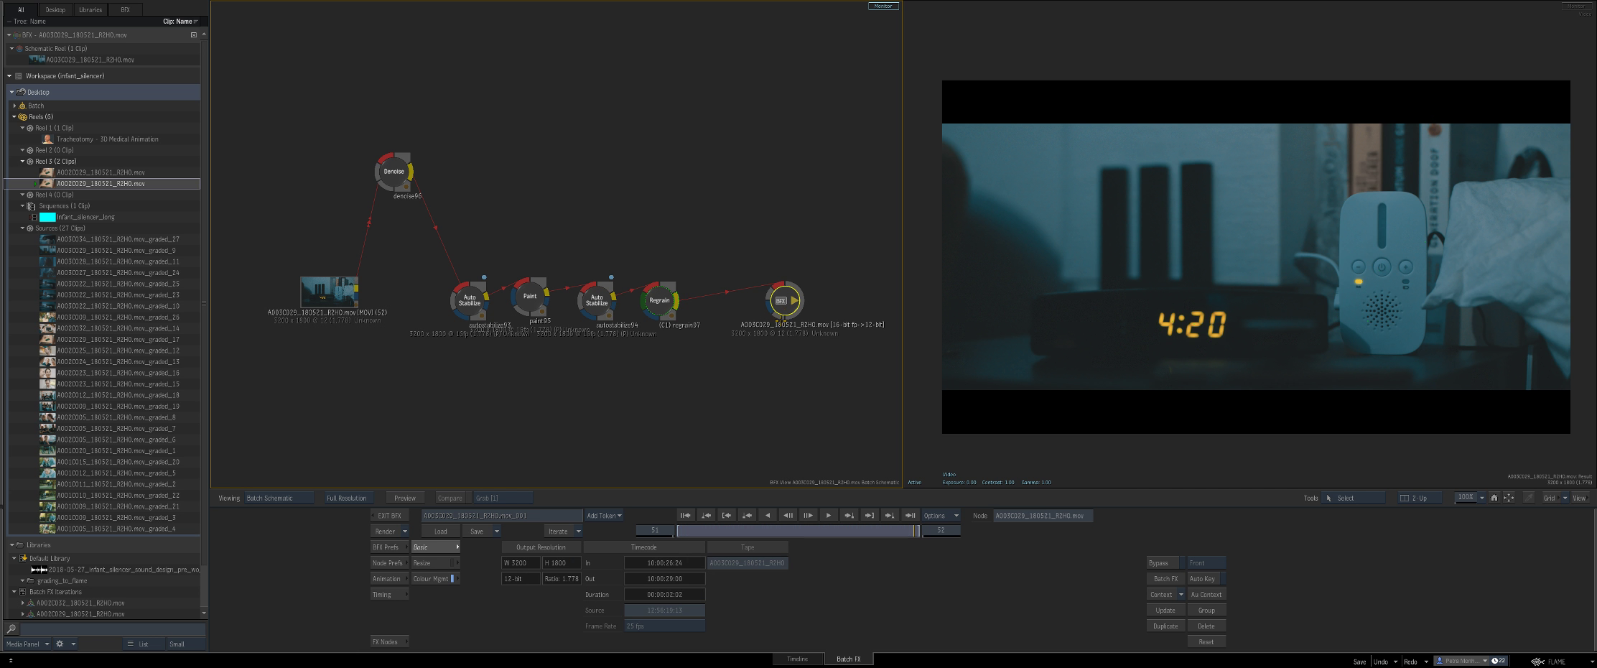
left_click(654, 296)
left_click(612, 303)
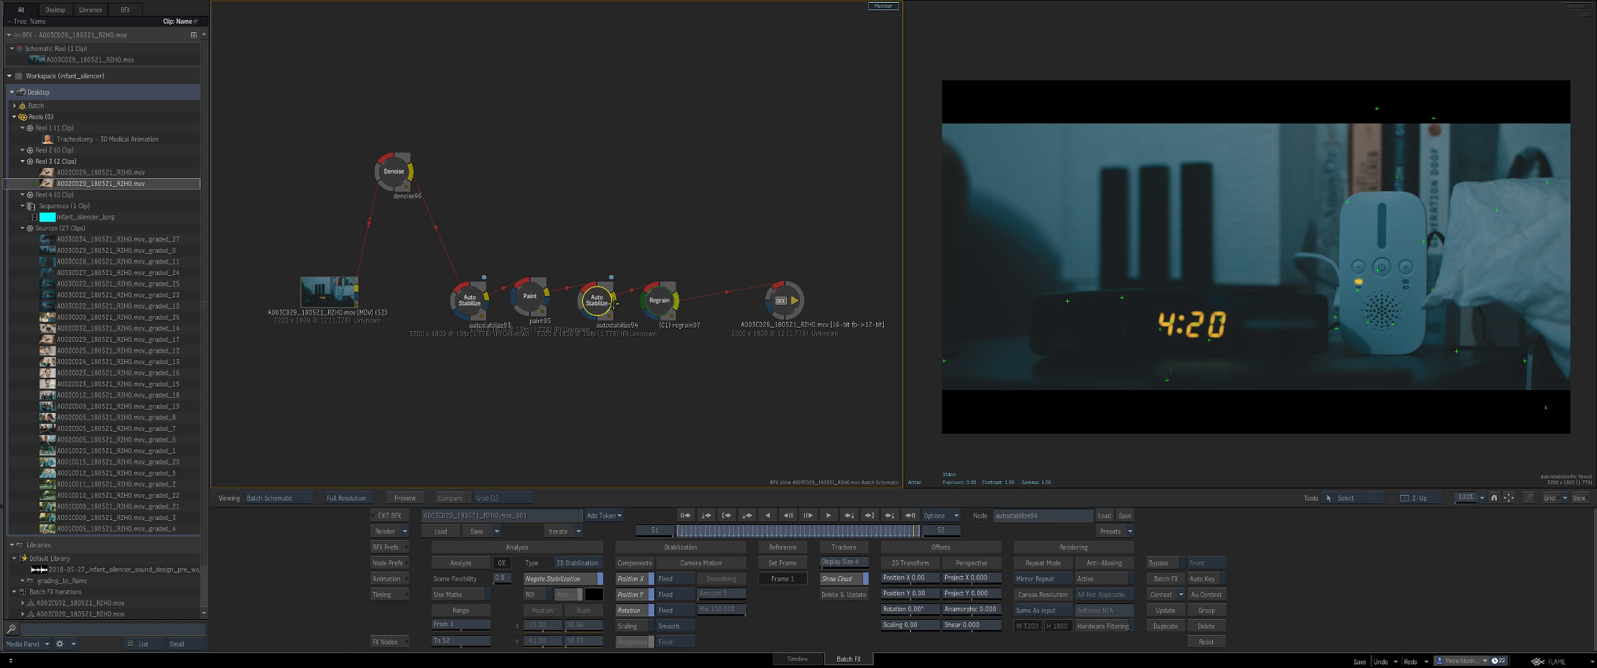
left_click(780, 300)
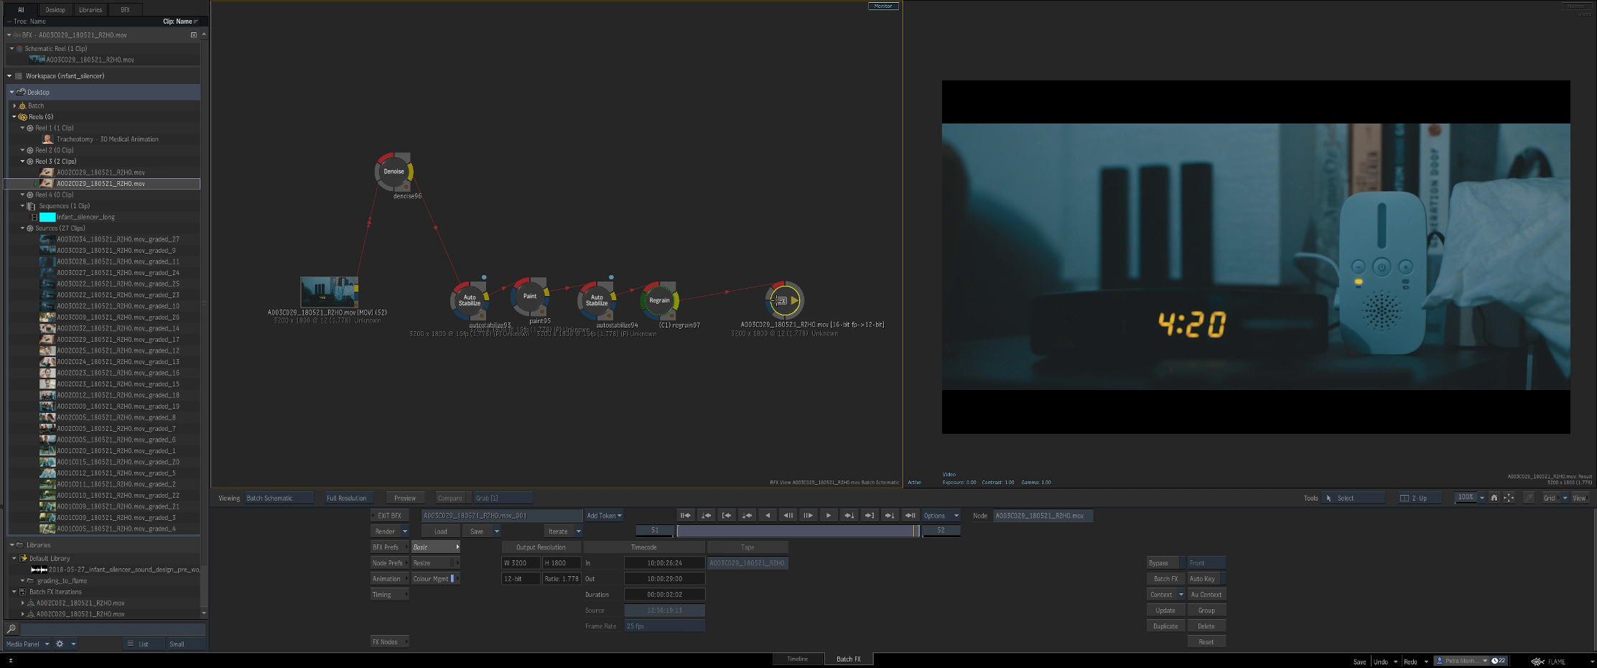
Step: Save the Batch FX setup as a new iteration with an incremented number and render the Batch FX output
key("F4")
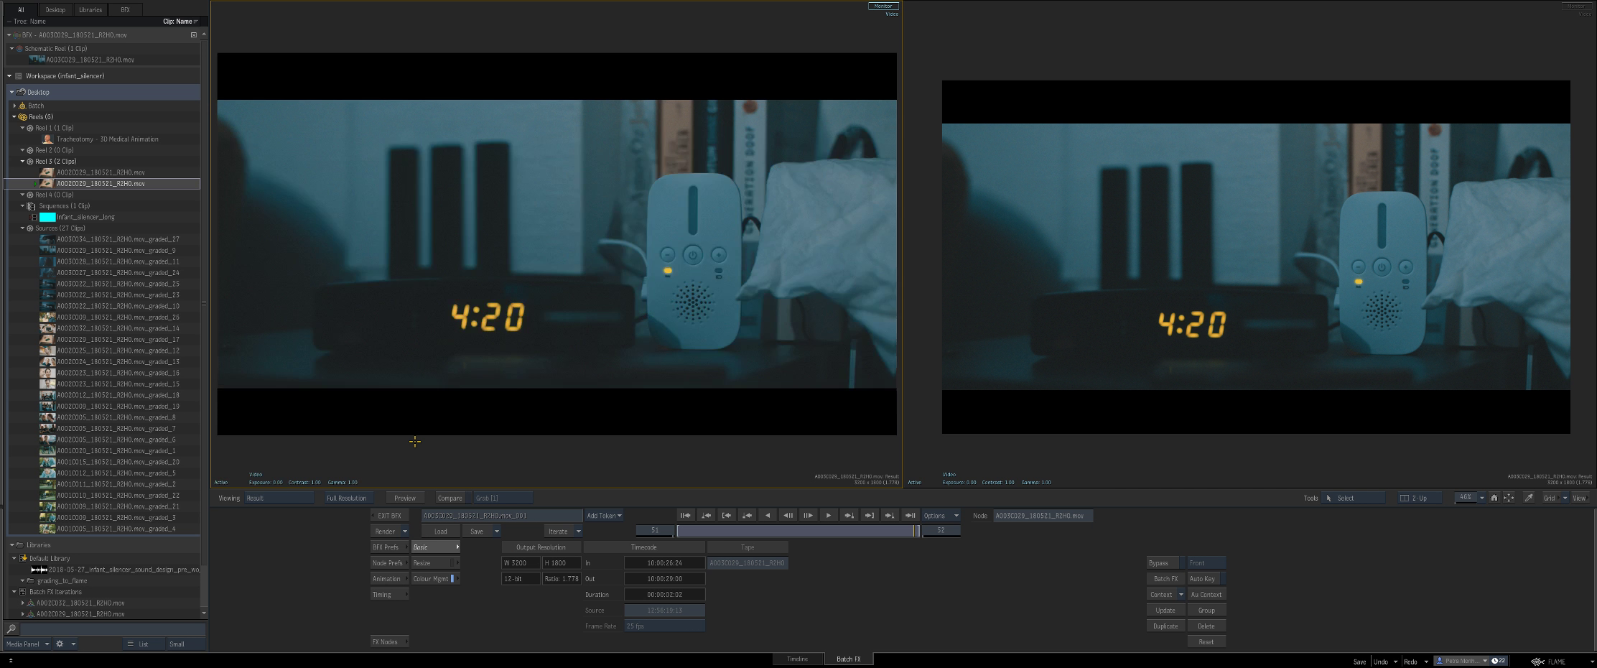
key("F4")
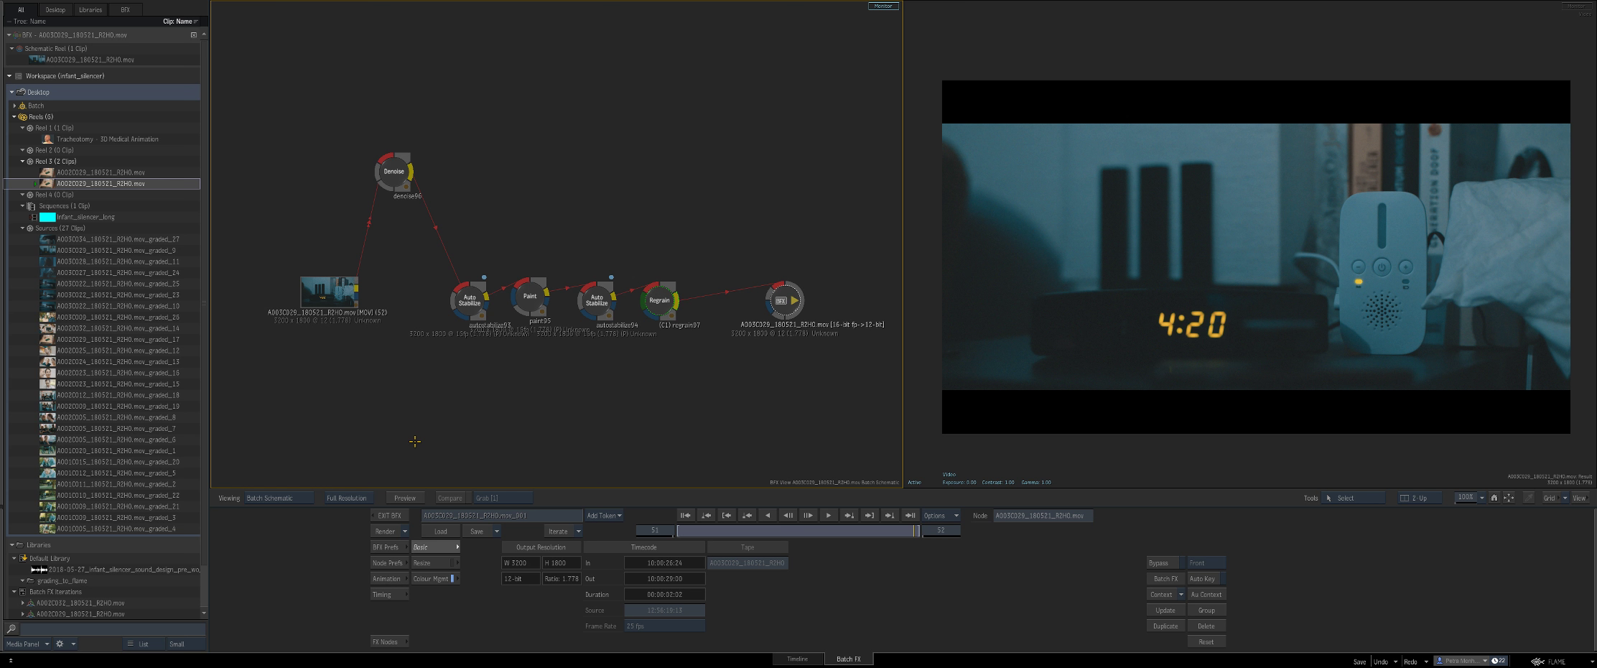
left_click(810, 305)
left_click(557, 531)
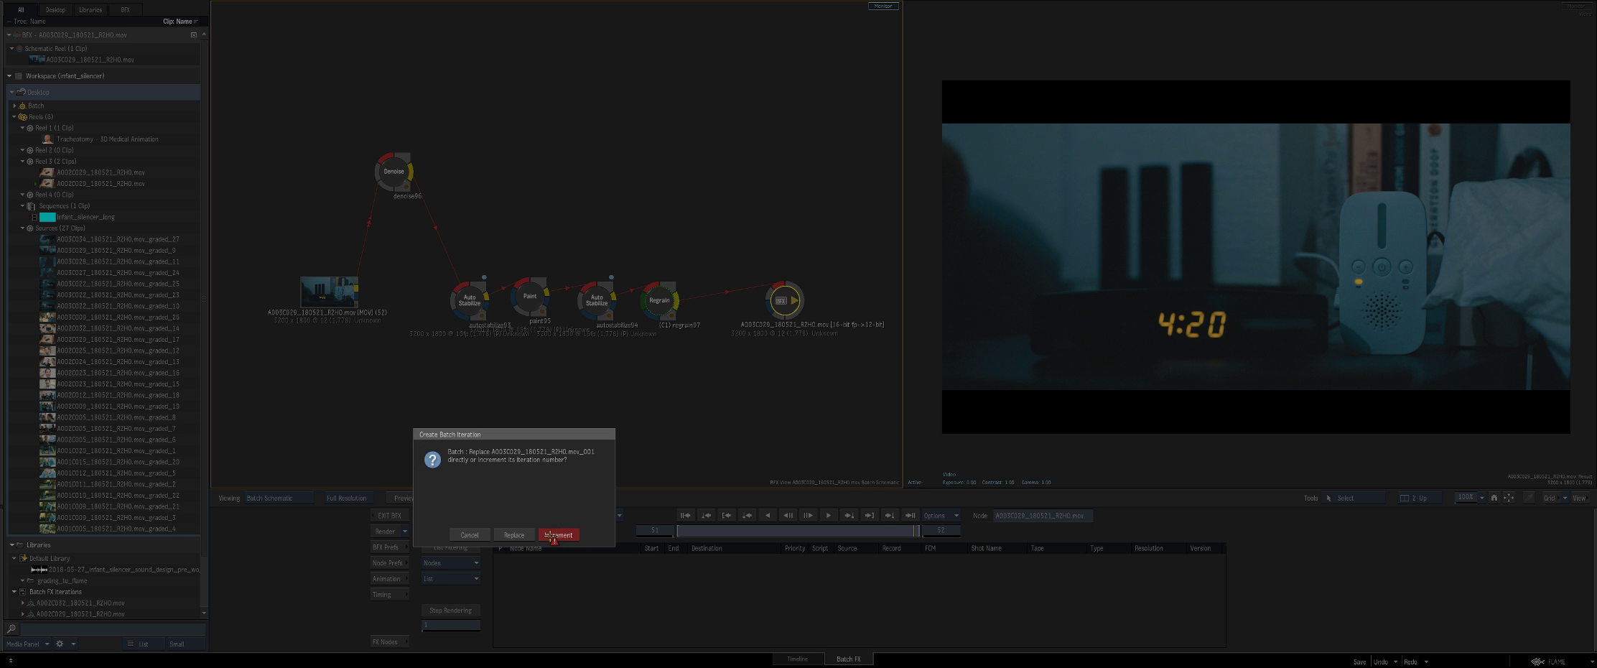
left_click(553, 539)
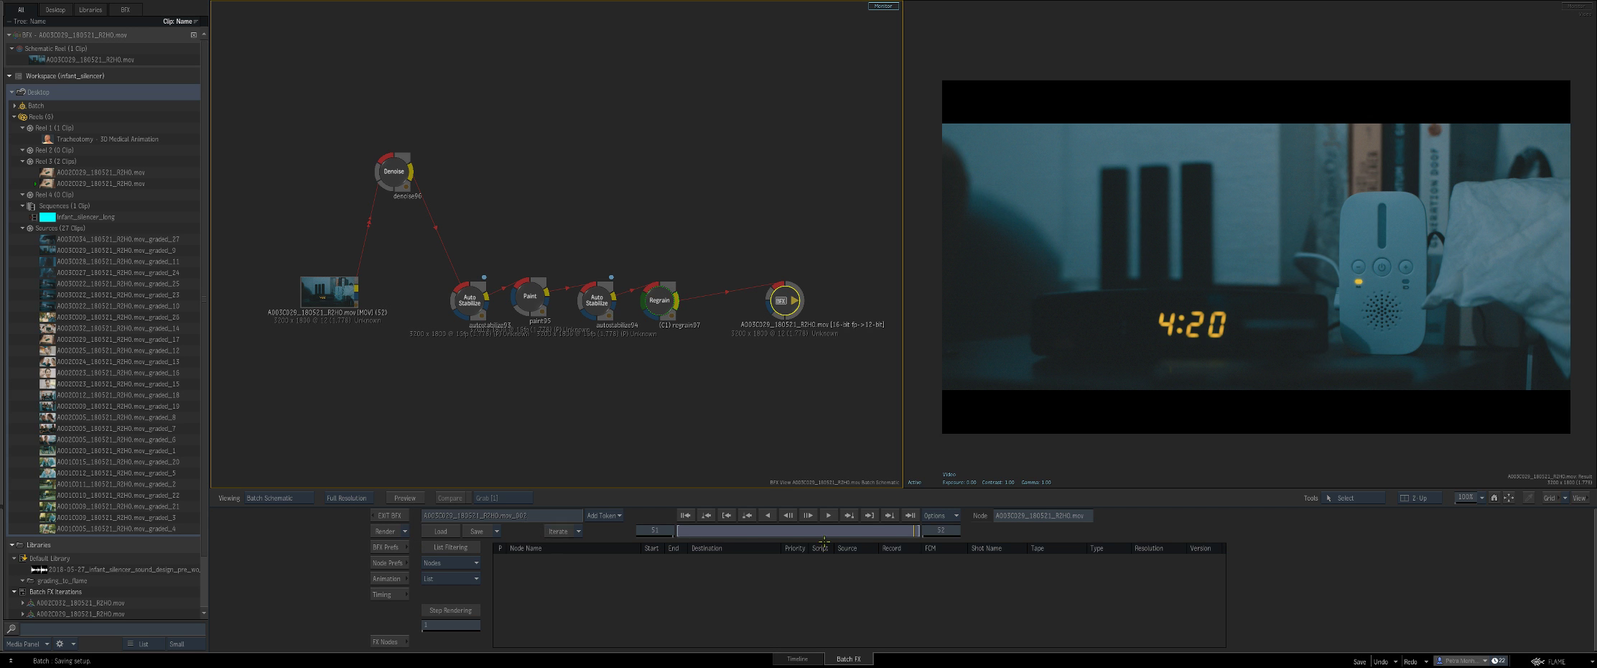
left_click(385, 531)
key("super+Tab")
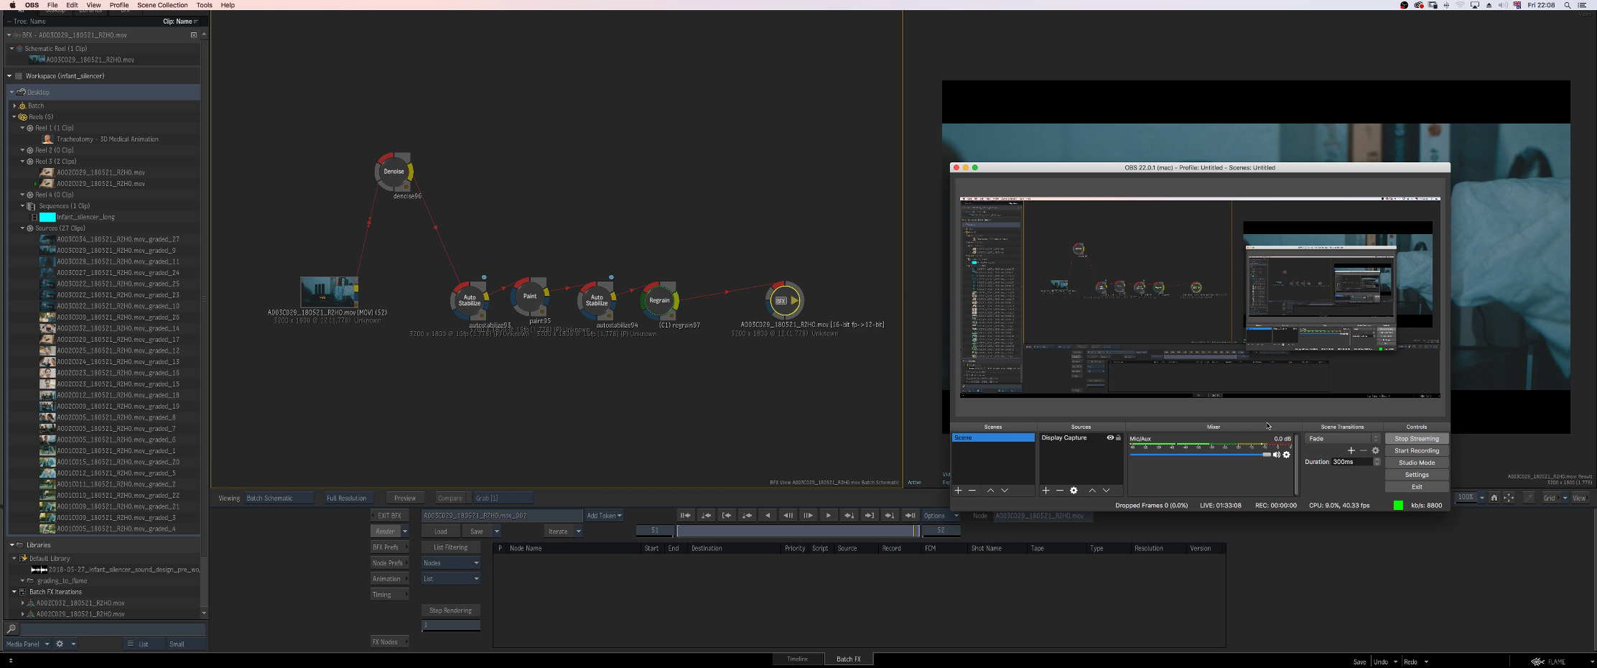
key("super+Tab")
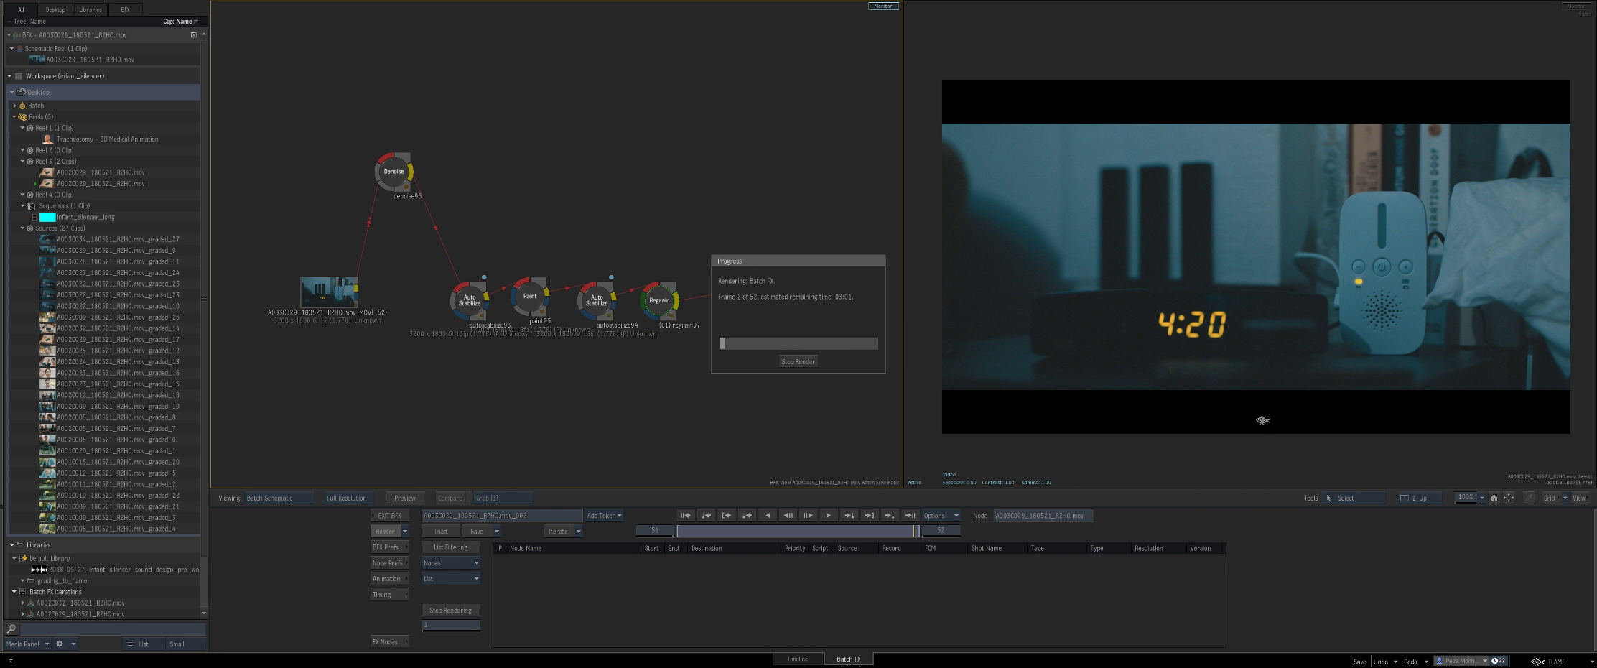
key("super+Tab")
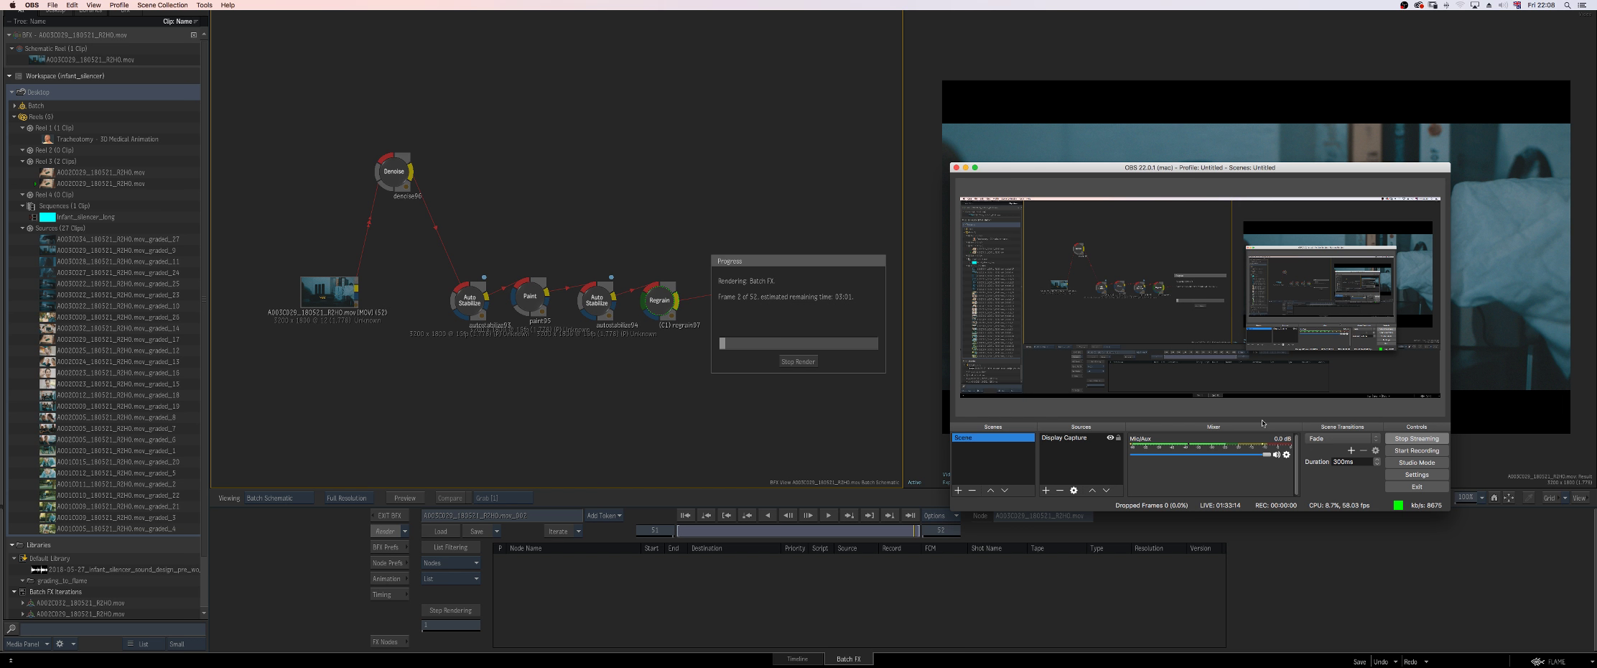
left_click_drag(1227, 167, 887, 180)
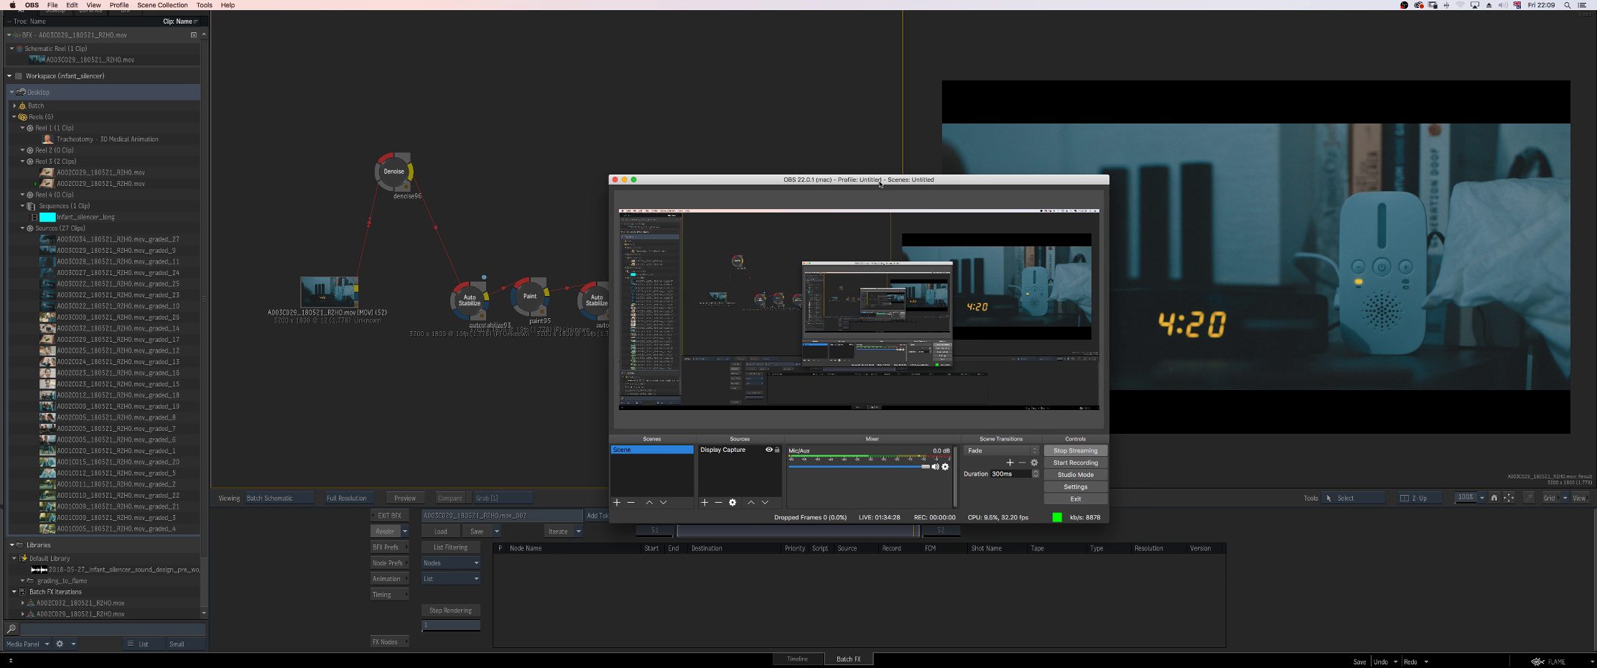
left_click_drag(862, 180, 709, 160)
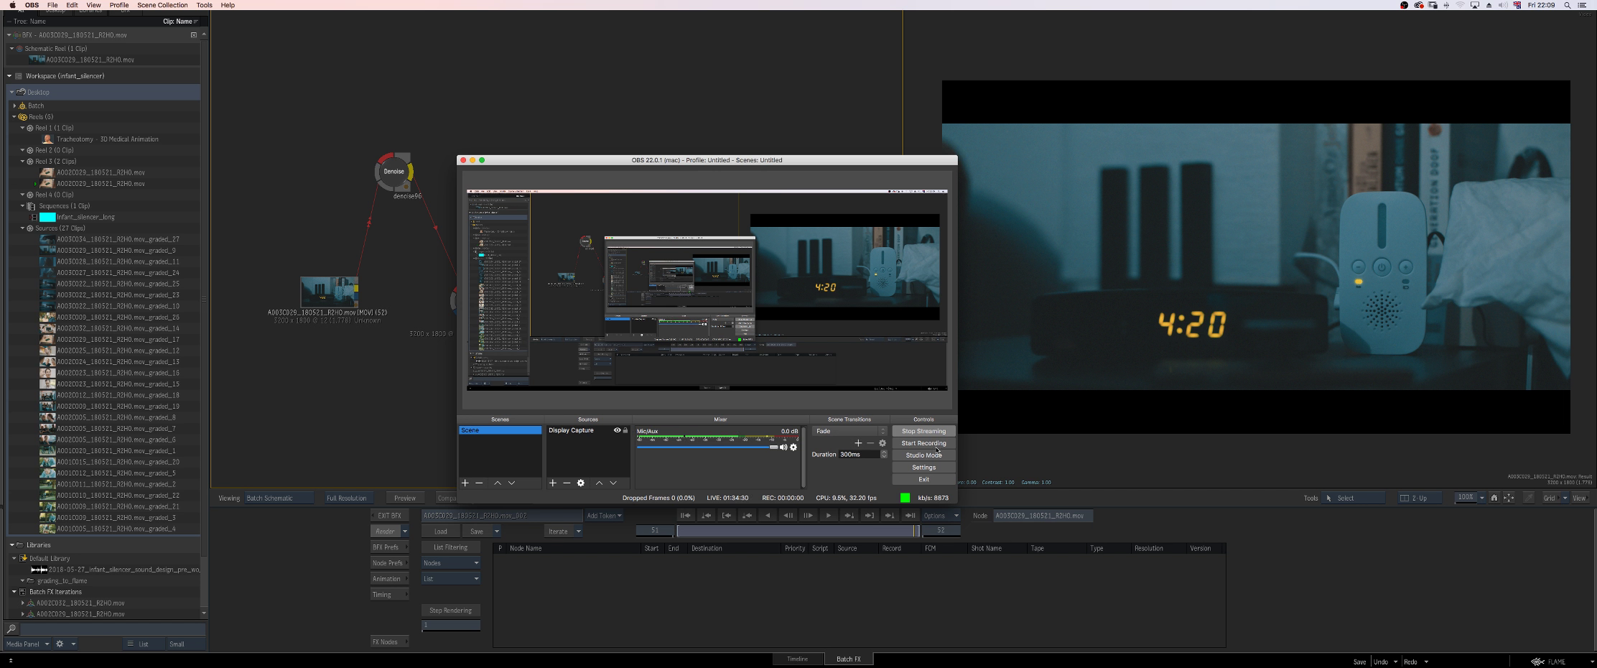